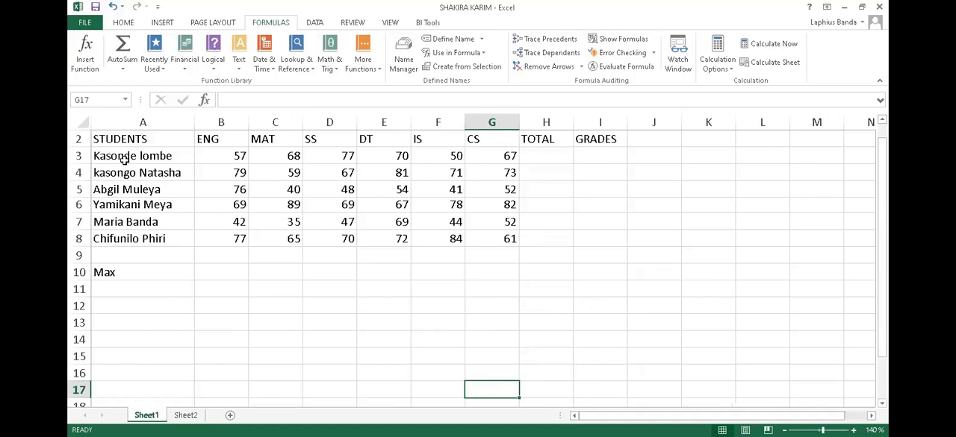
# Enter the formula =B3+C3+D3+E3+F3+G3 in H3 to total the first student's six subject marks.
pyautogui.click(554, 157)
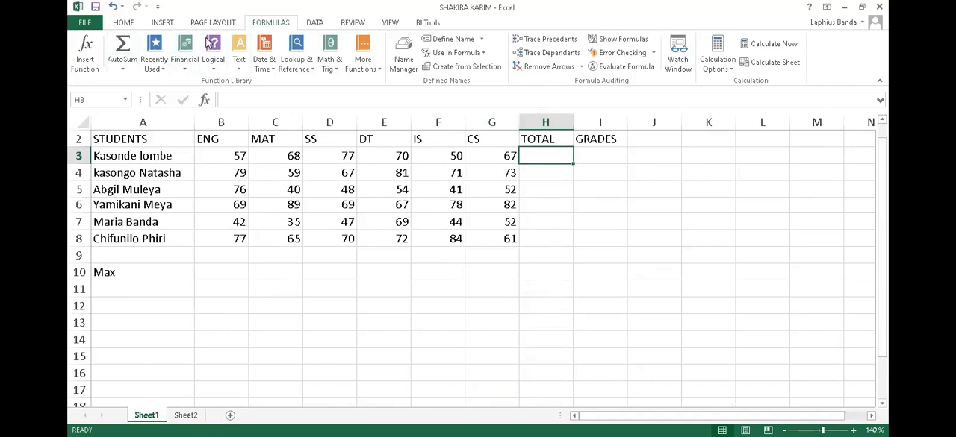
pyautogui.click(120, 28)
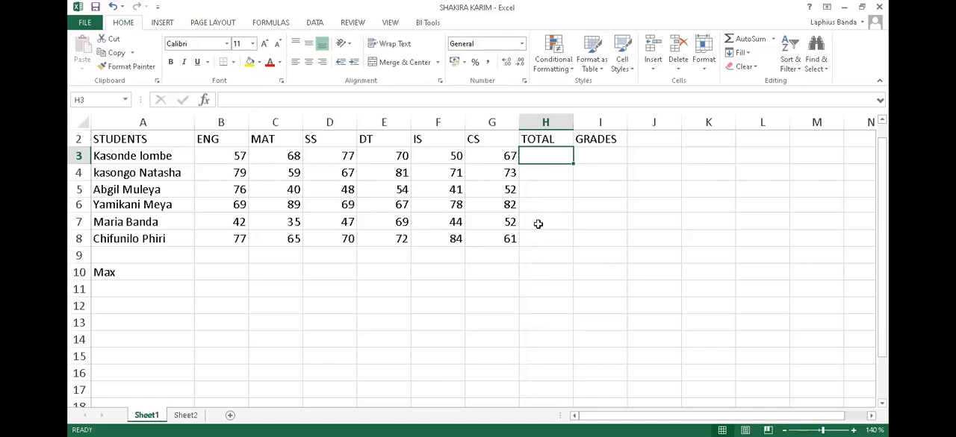
pyautogui.write('=')
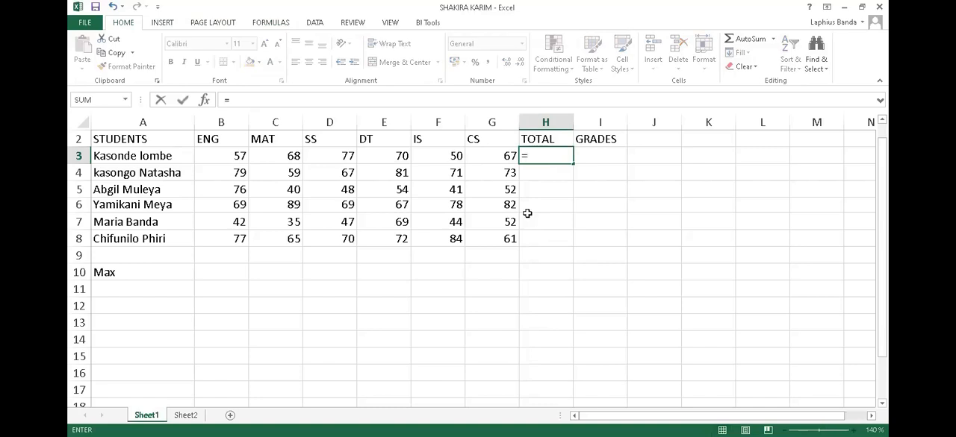
pyautogui.click(232, 153)
pyautogui.write('+')
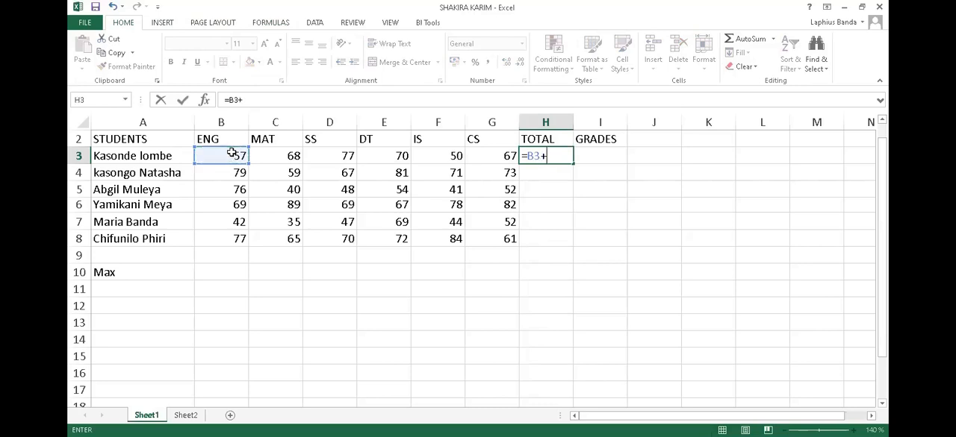
pyautogui.click(278, 156)
pyautogui.write('+')
pyautogui.click(334, 156)
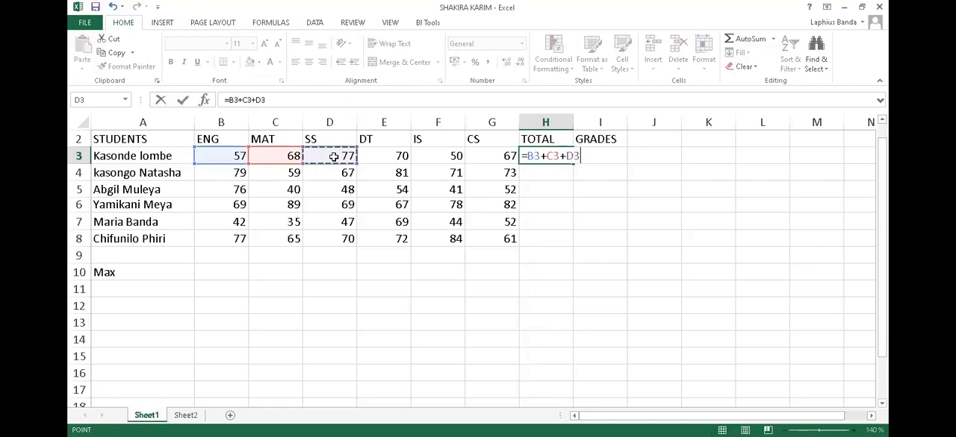
pyautogui.write('+')
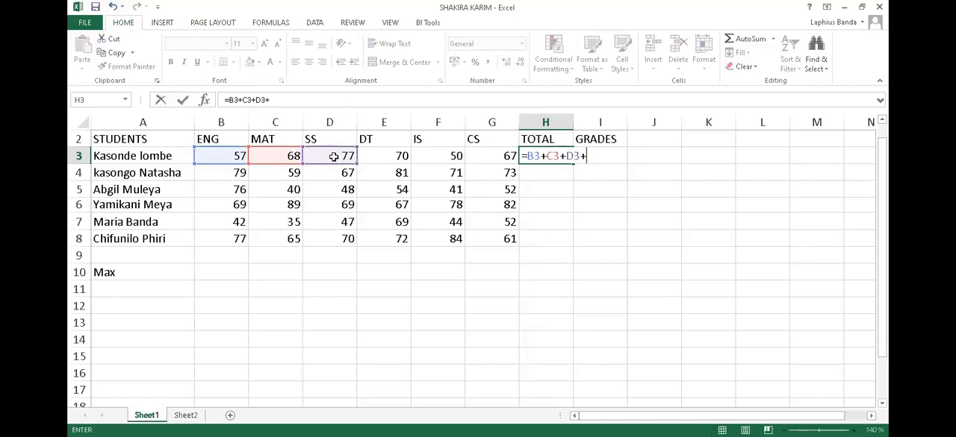
pyautogui.click(386, 156)
pyautogui.write('+')
pyautogui.click(435, 157)
pyautogui.write('+')
pyautogui.click(496, 157)
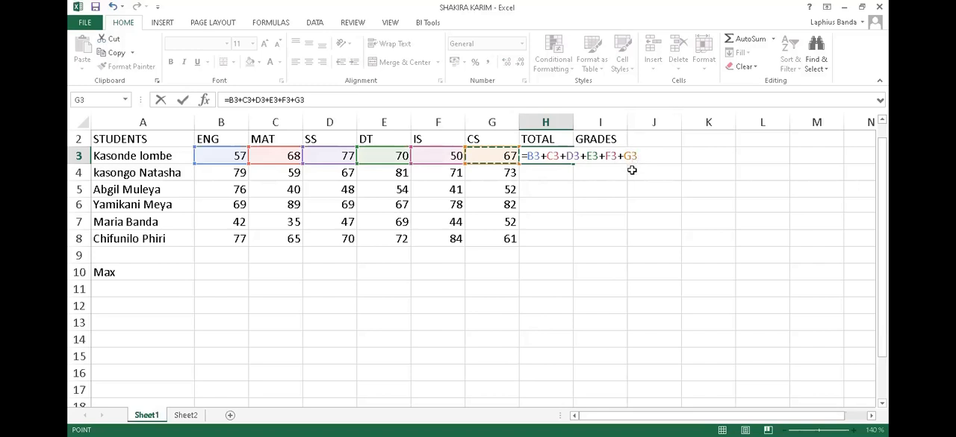
pyautogui.press('Return')
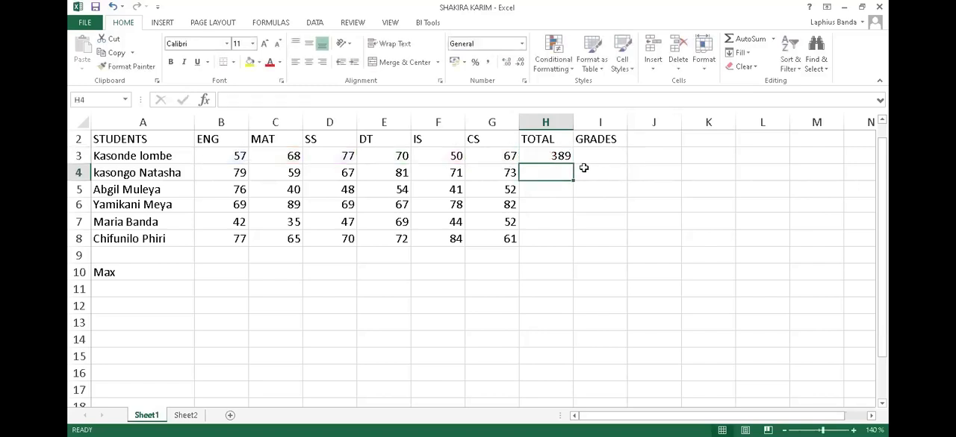
# Insert an empty column between the TOTAL and GRADES columns.
pyautogui.click(562, 156)
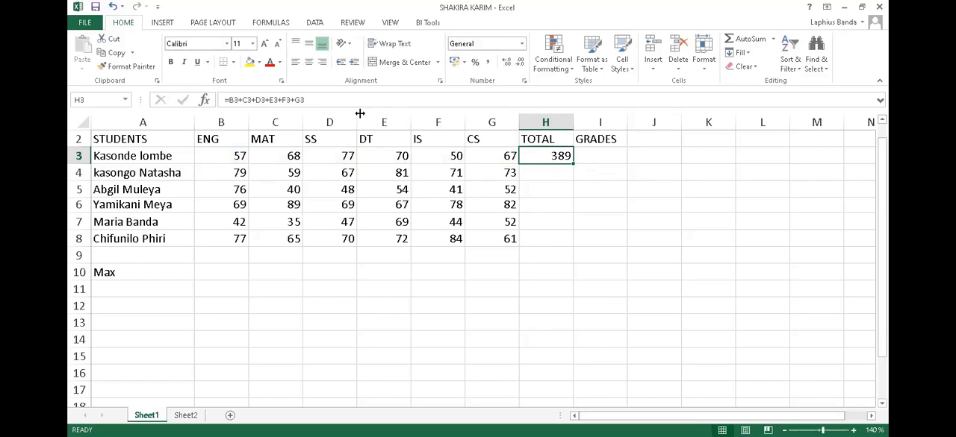
pyautogui.click(579, 121)
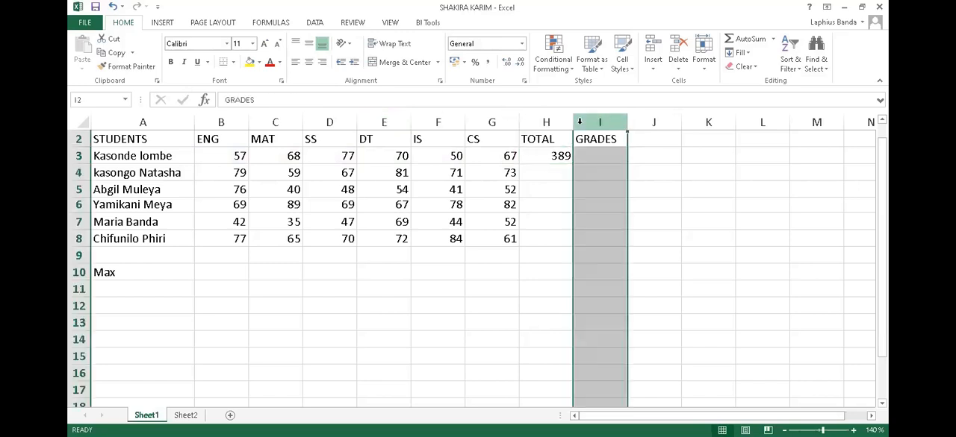
pyautogui.rightClick(581, 123)
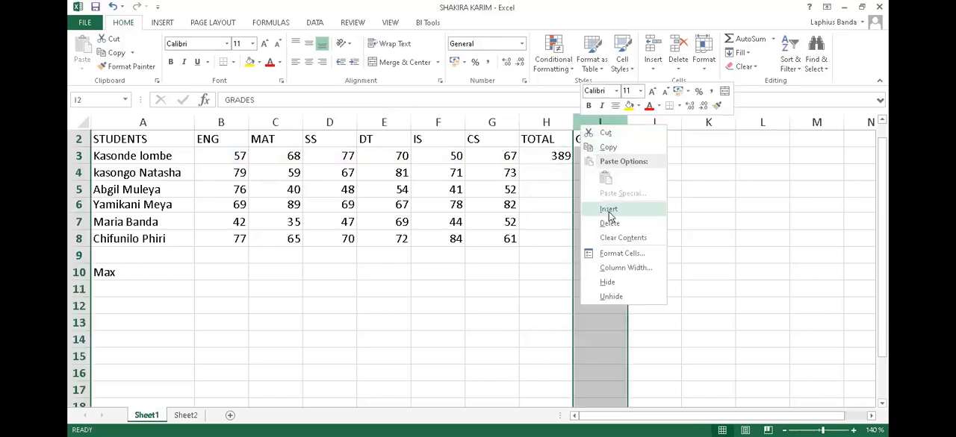
pyautogui.click(608, 212)
pyautogui.click(598, 141)
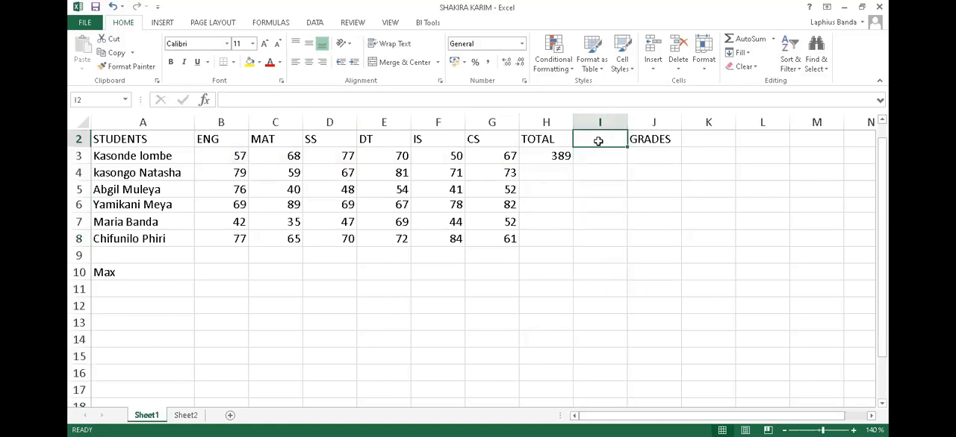
# Use the Insert Function dialog to put a SUM of B3:G3 in cell I3.
pyautogui.click(597, 157)
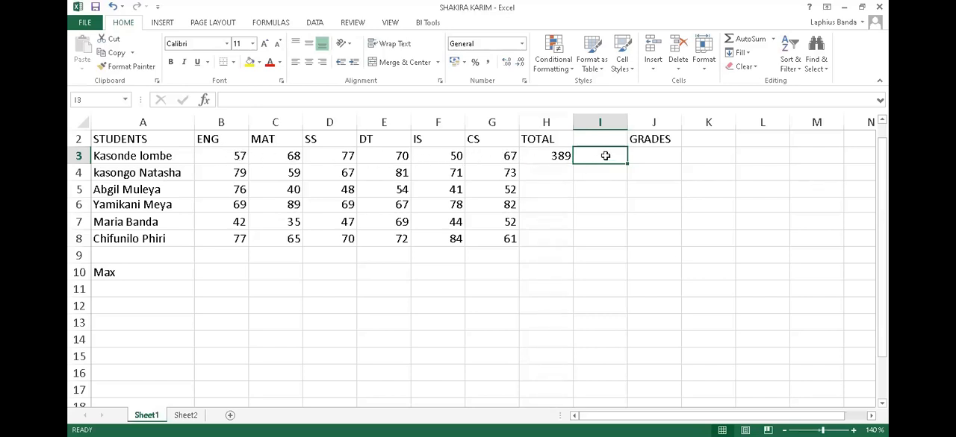
pyautogui.click(555, 157)
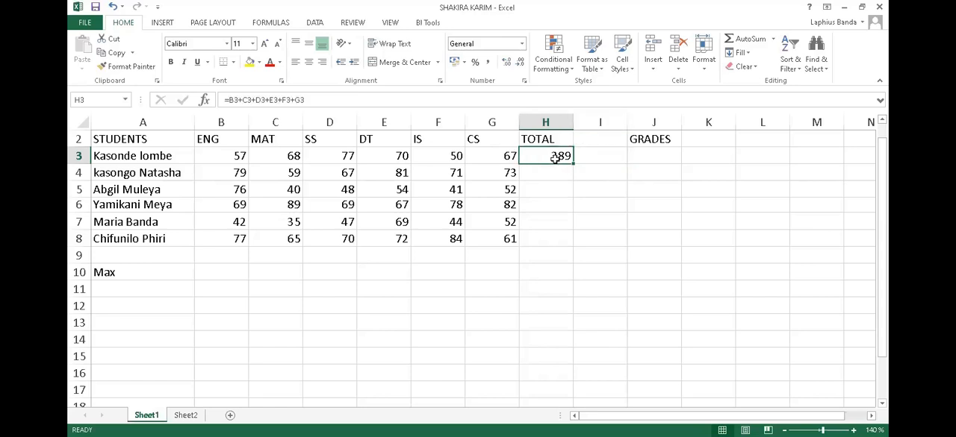
pyautogui.click(594, 157)
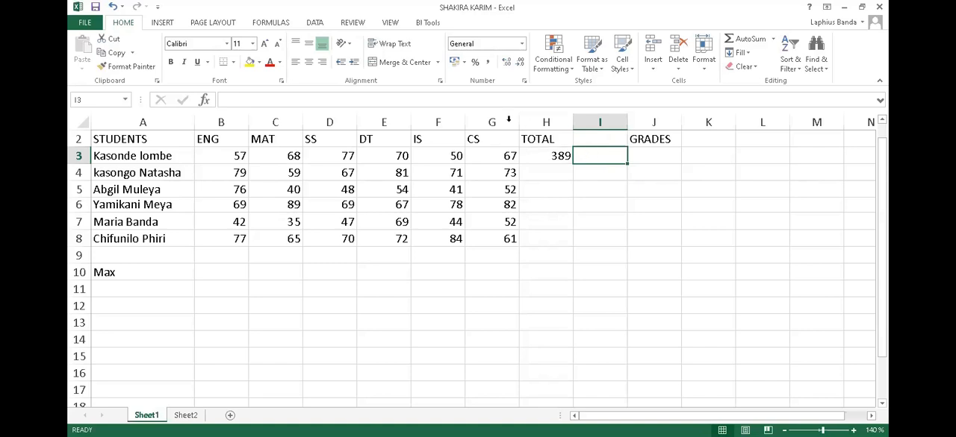
pyautogui.click(206, 101)
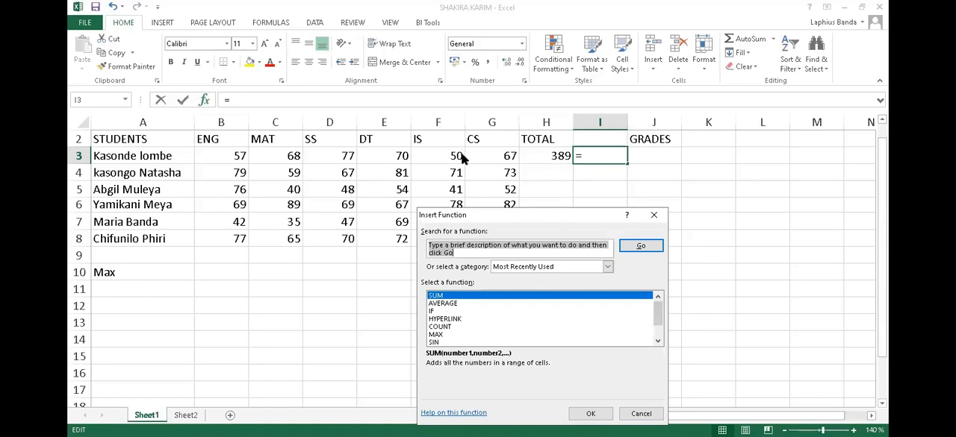
pyautogui.click(442, 298)
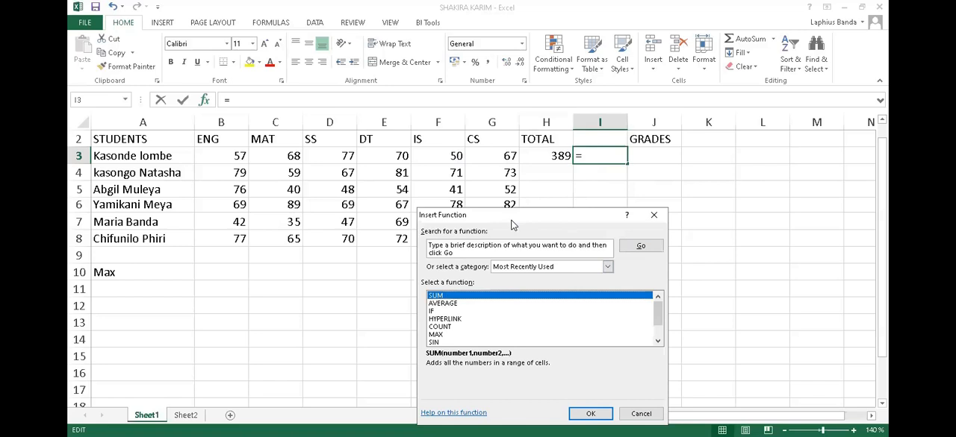
pyautogui.moveTo(513, 224); pyautogui.dragTo(496, 205)
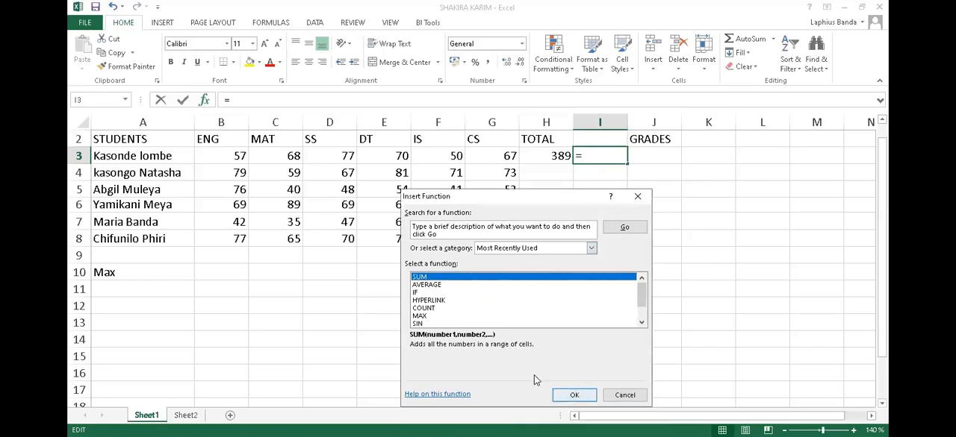
pyautogui.click(574, 395)
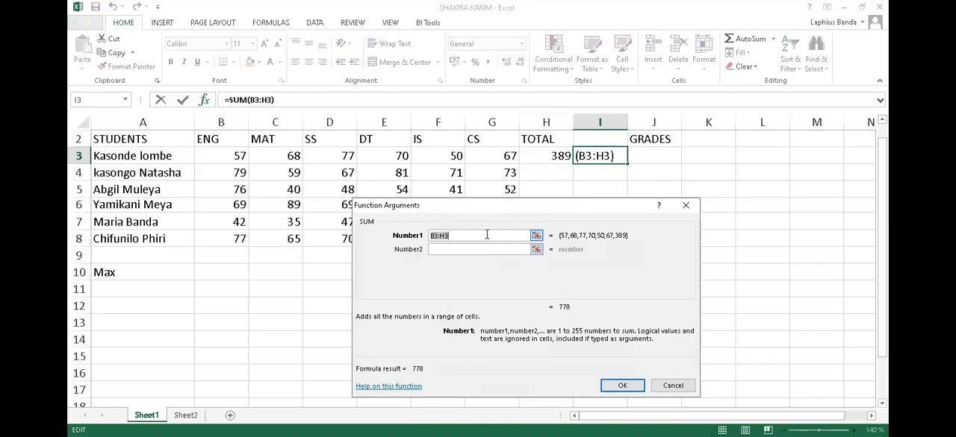
pyautogui.click(222, 156)
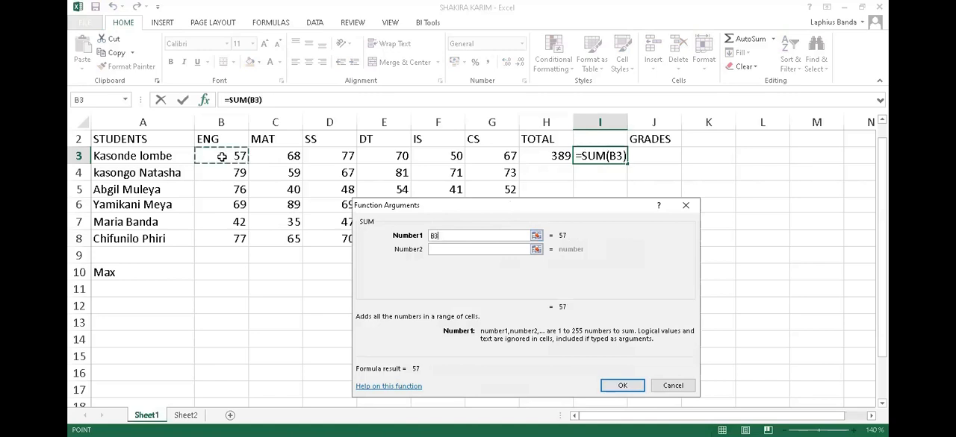
pyautogui.moveTo(222, 156); pyautogui.dragTo(478, 160)
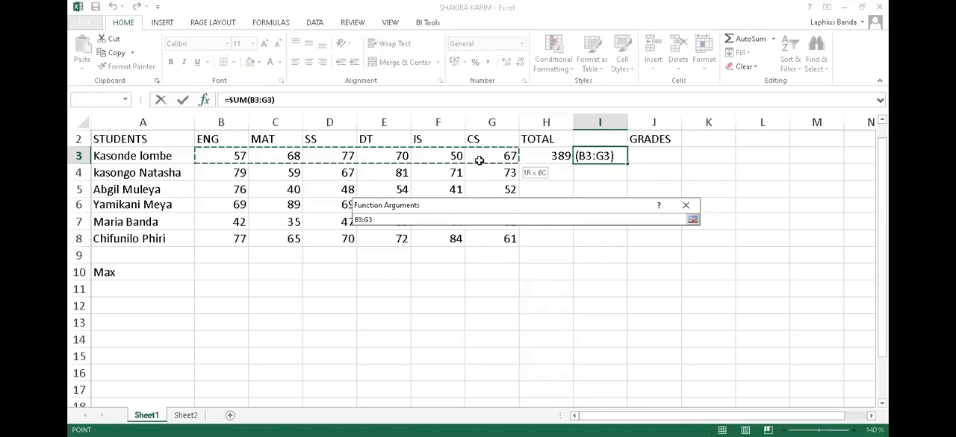
pyautogui.moveTo(478, 159); pyautogui.dragTo(479, 160)
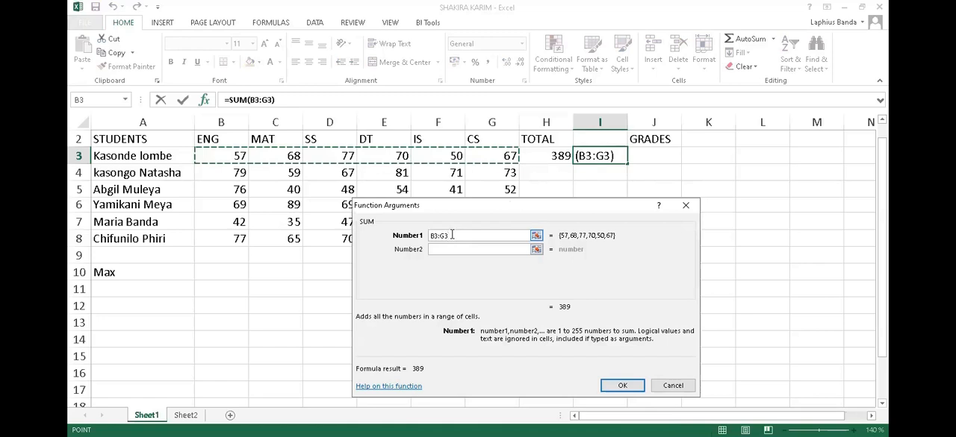
pyautogui.click(619, 385)
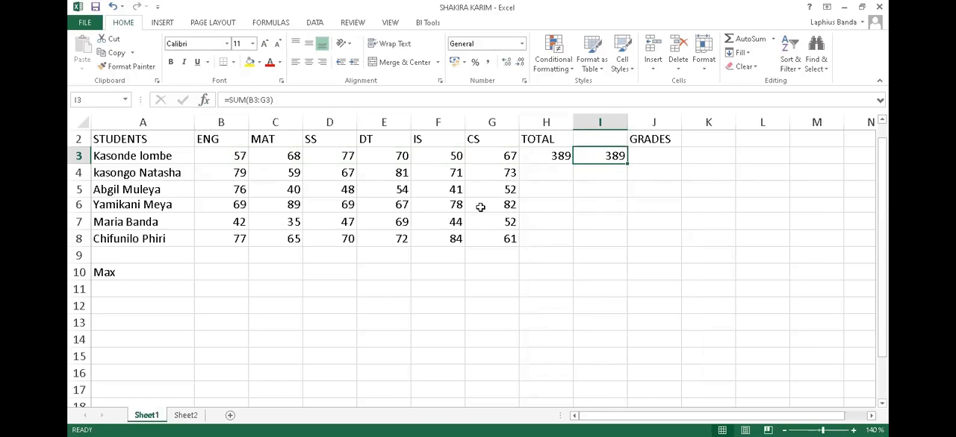
pyautogui.click(545, 161)
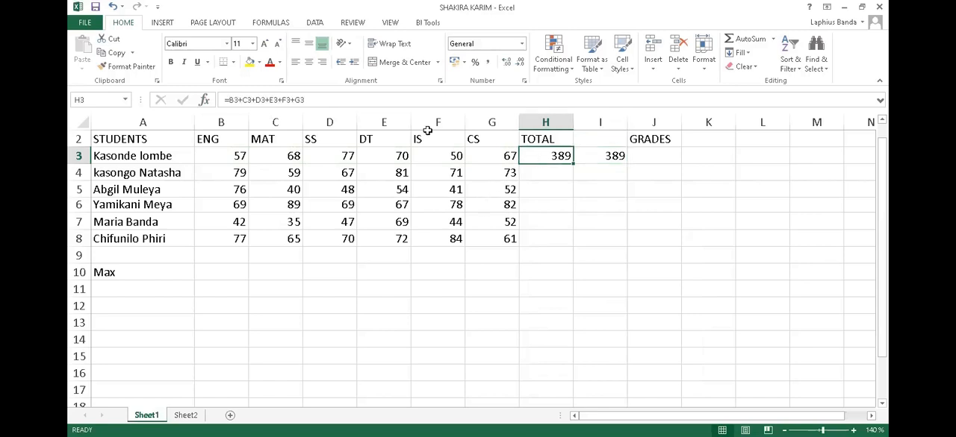
pyautogui.moveTo(307, 99); pyautogui.dragTo(228, 101)
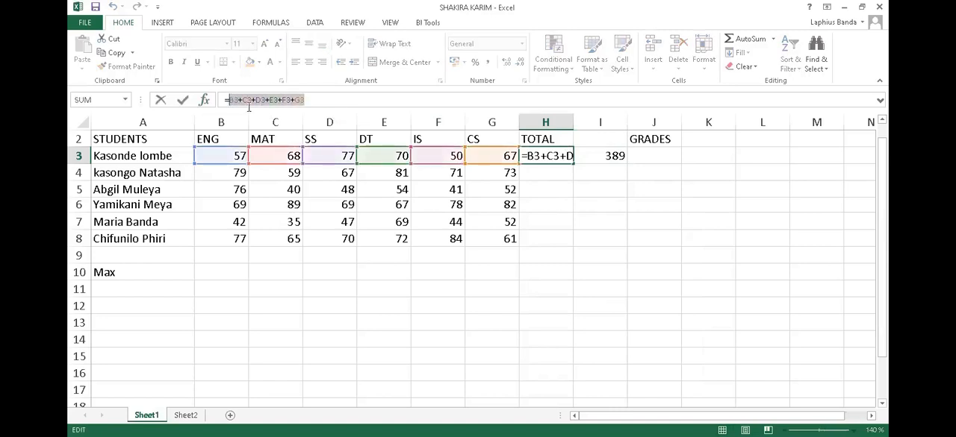
pyautogui.click(613, 156)
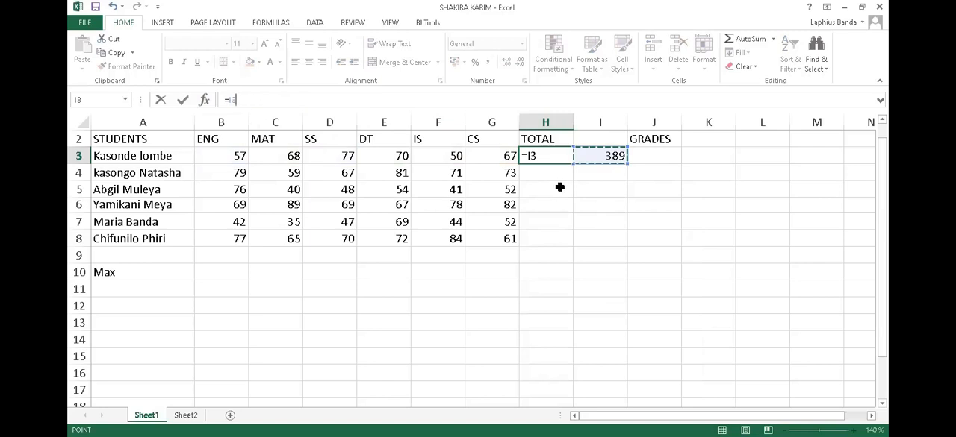
pyautogui.press('Return')
pyautogui.click(594, 209)
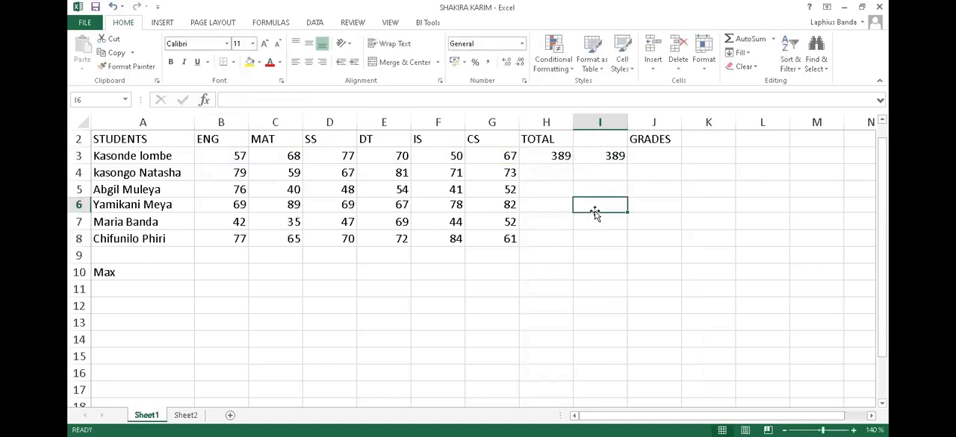
# Compare the SUM formula in I3 with the cell-by-cell addition formula in H3.
pyautogui.click(611, 156)
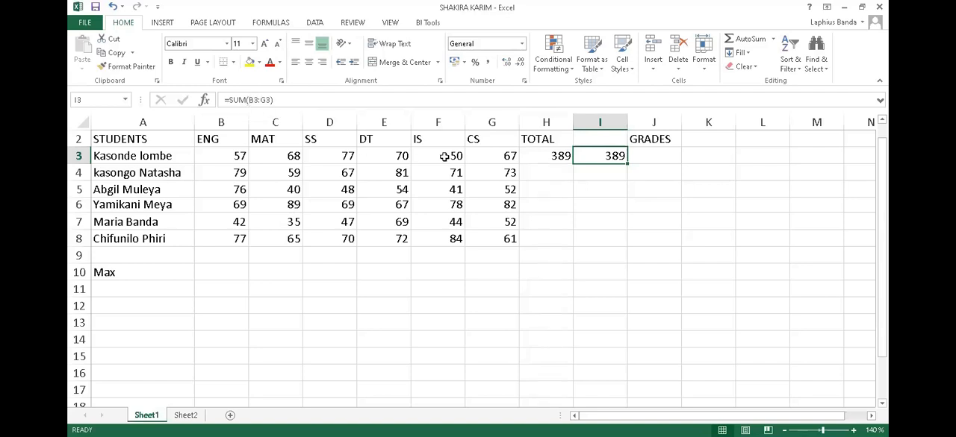
pyautogui.click(550, 156)
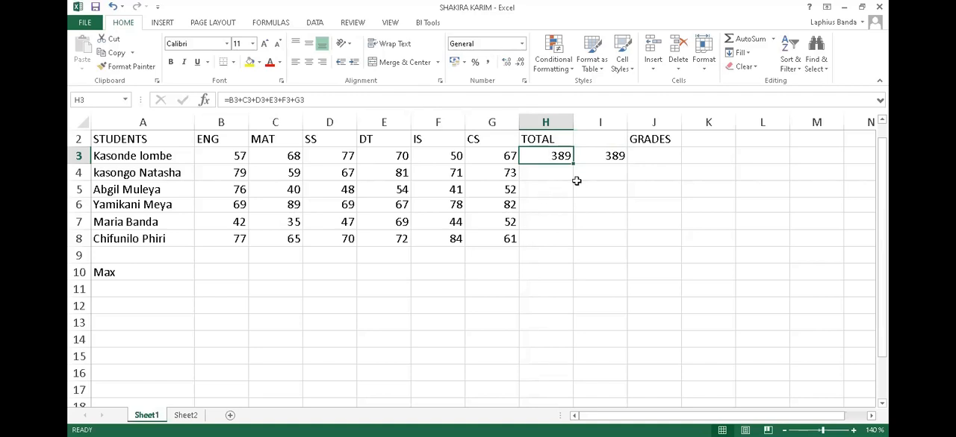
pyautogui.click(603, 159)
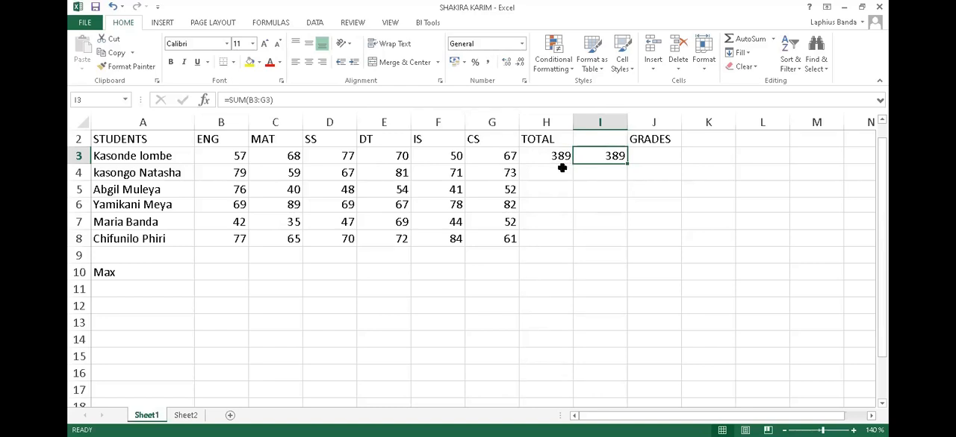
pyautogui.click(555, 159)
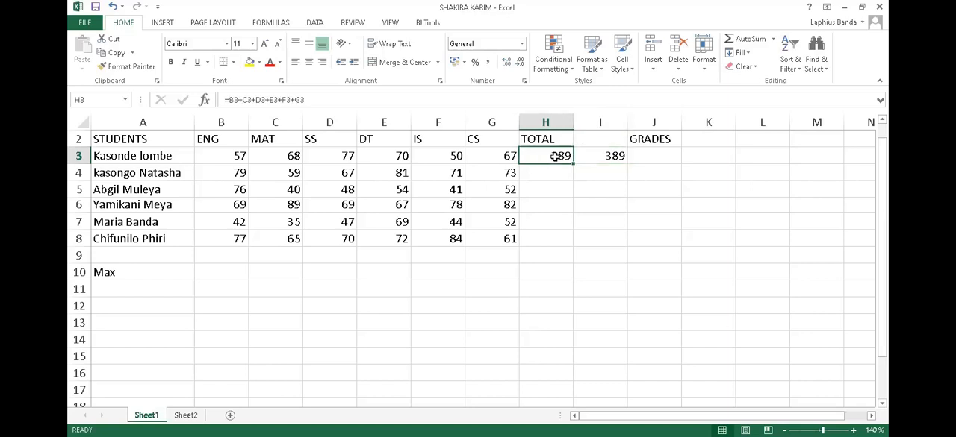
pyautogui.click(608, 159)
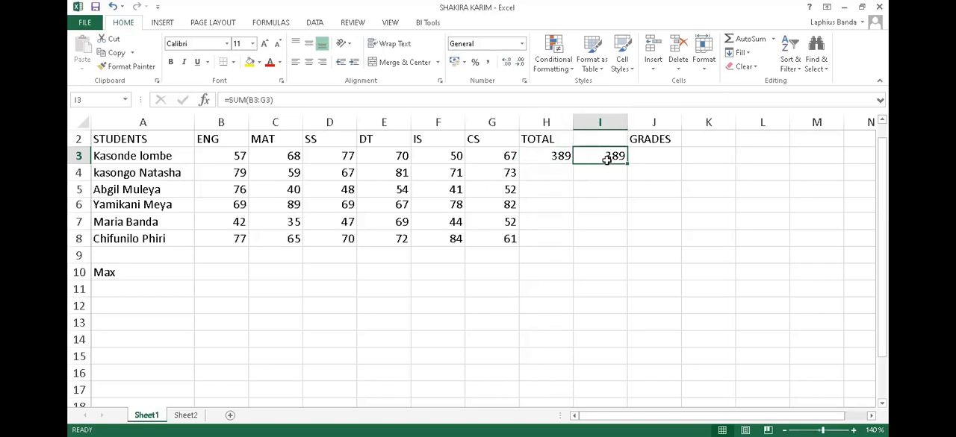
# Clear the addition formula from the TOTAL cell H3, keeping the SUM formula in I3.
pyautogui.click(548, 158)
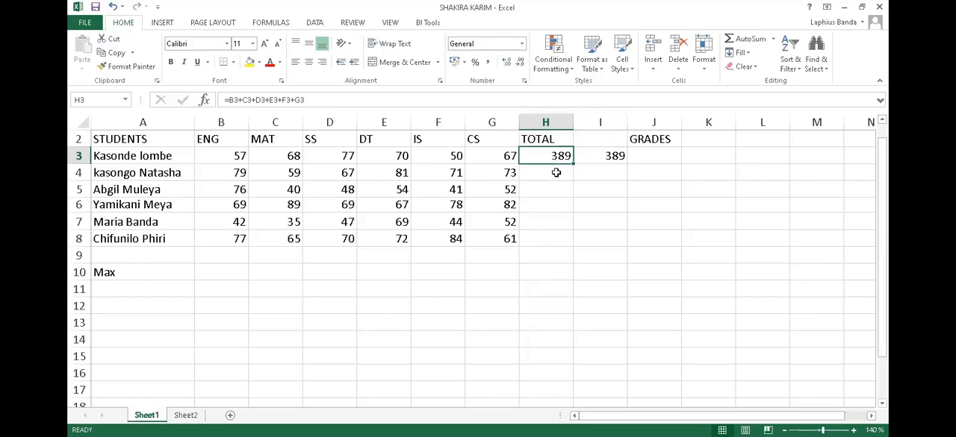
pyautogui.press('Delete')
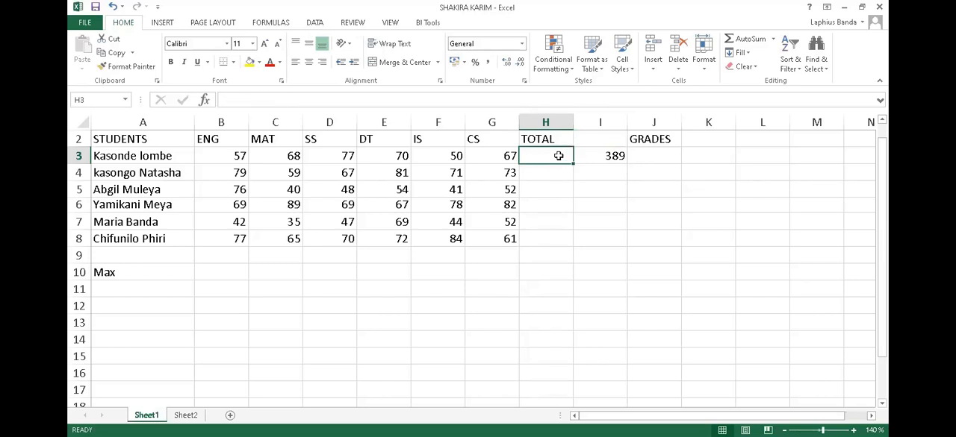
pyautogui.click(606, 156)
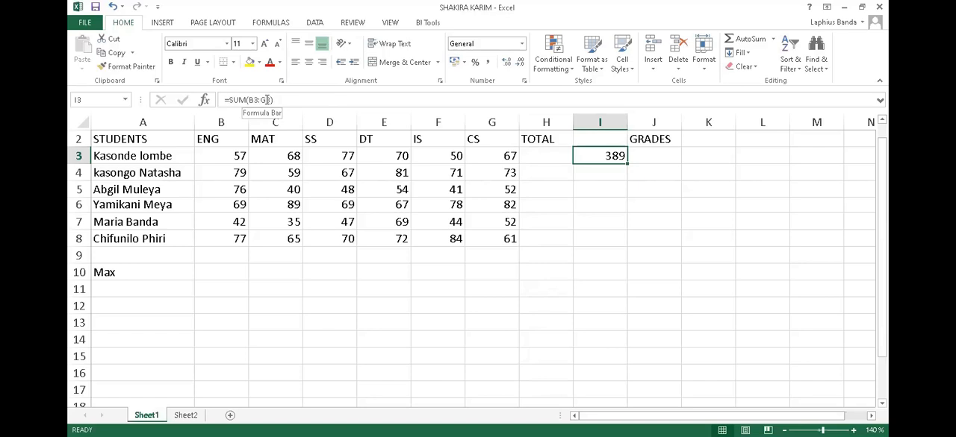
# Enter the formula =sum(B3:G3) in the TOTAL cell H3.
pyautogui.click(530, 157)
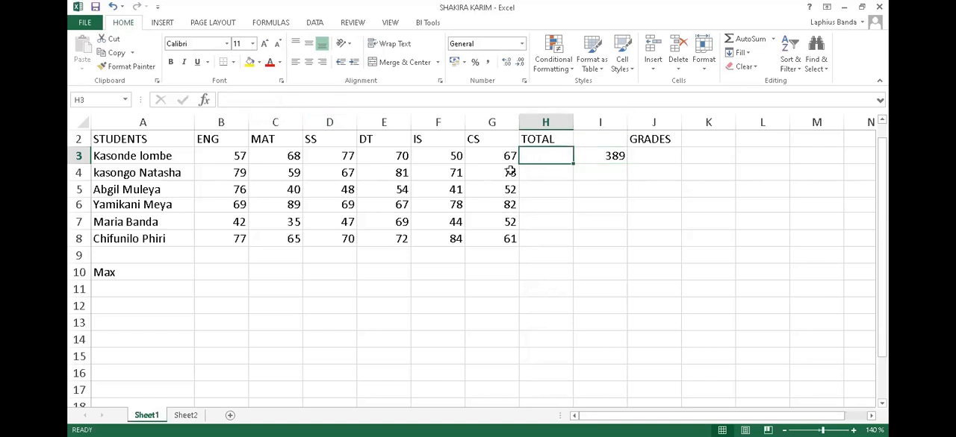
pyautogui.write('=su')
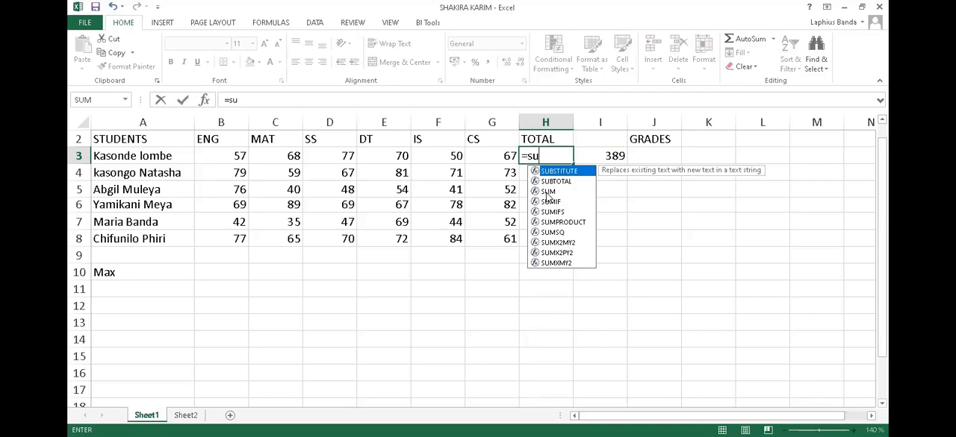
pyautogui.write('m(')
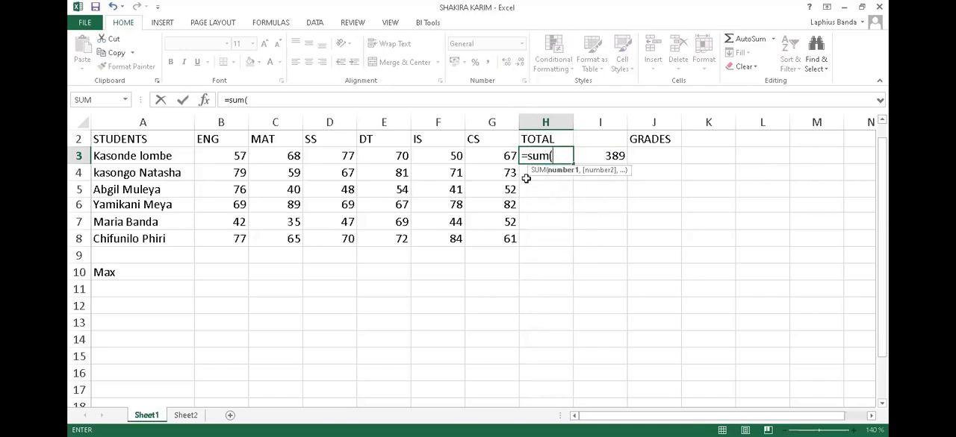
pyautogui.moveTo(227, 155); pyautogui.dragTo(480, 158)
pyautogui.write(')')
pyautogui.press('Return')
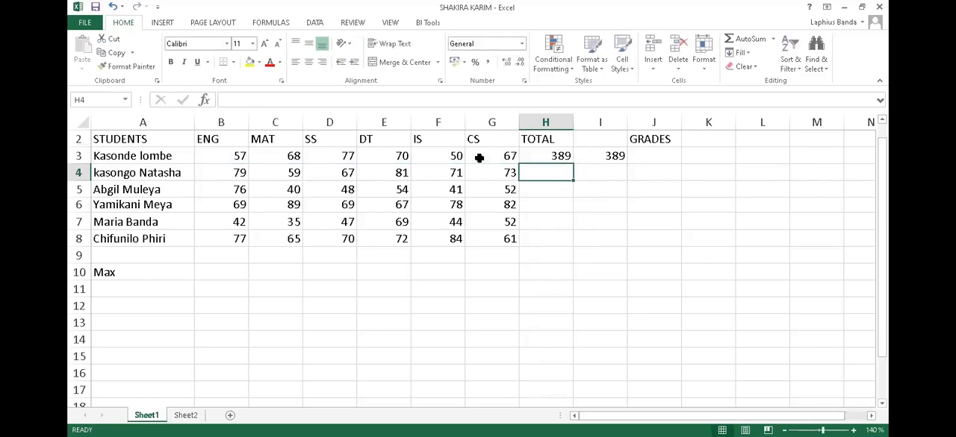
# Replace the SUM formula in the TOTAL cell H3 with the cell-by-cell addition =B3+C3+D3+E3+F3+G3.
pyautogui.click(562, 156)
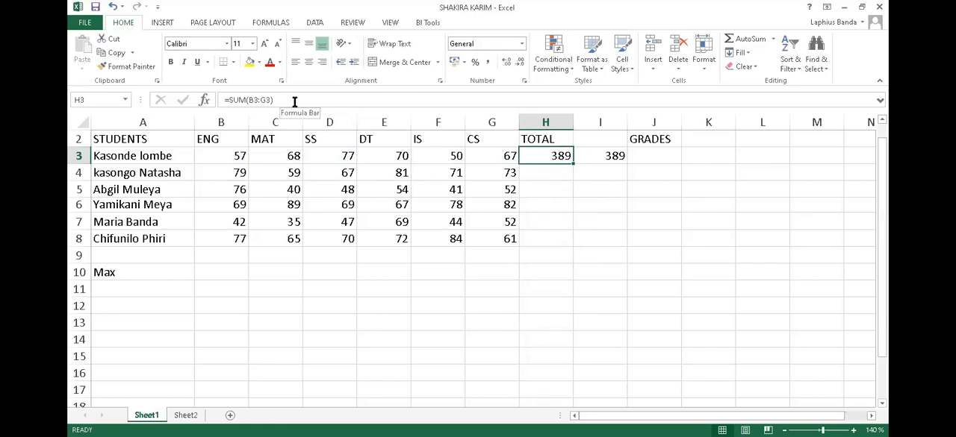
pyautogui.press('Delete')
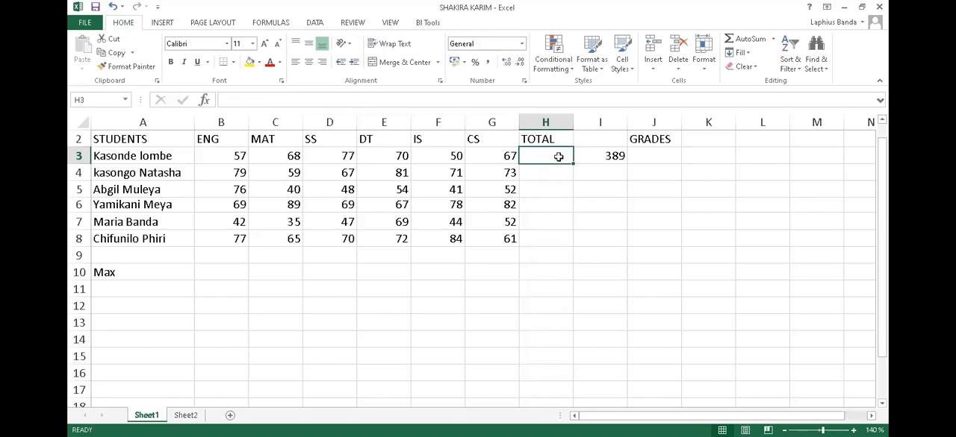
pyautogui.write('=')
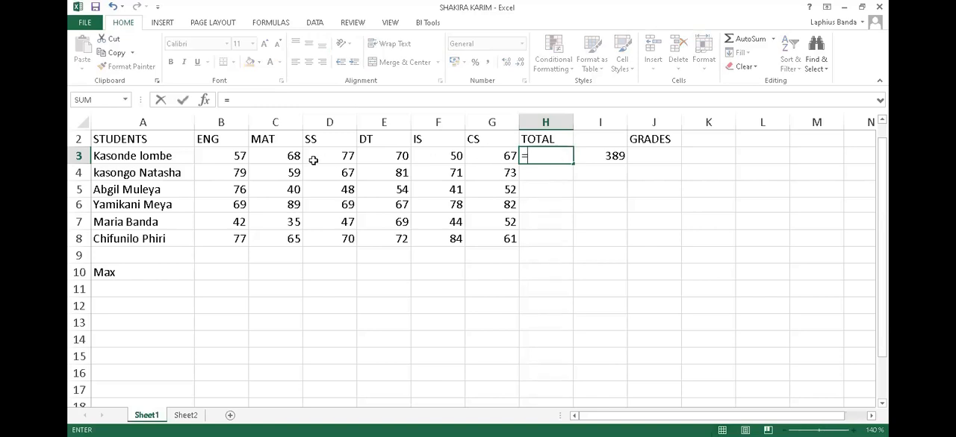
pyautogui.click(240, 156)
pyautogui.write('+')
pyautogui.click(281, 156)
pyautogui.write('+')
pyautogui.click(330, 157)
pyautogui.write('+')
pyautogui.click(399, 157)
pyautogui.write('+')
pyautogui.click(440, 156)
pyautogui.write('+')
pyautogui.click(492, 155)
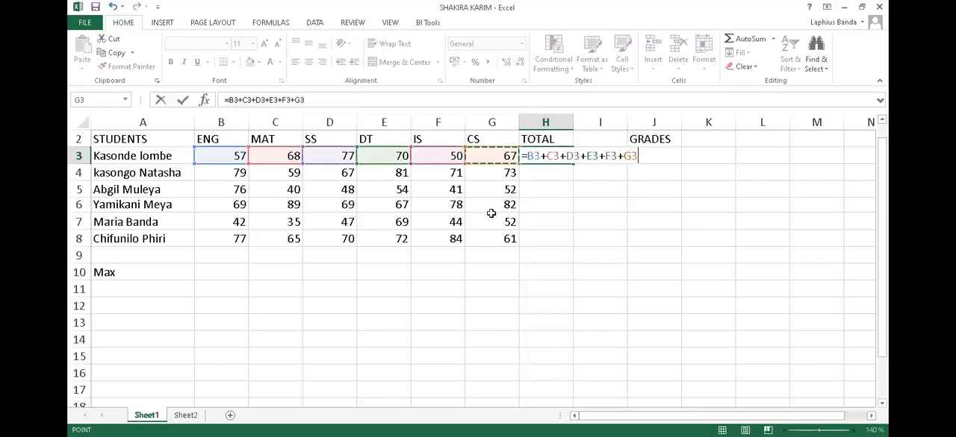
pyautogui.press('Return')
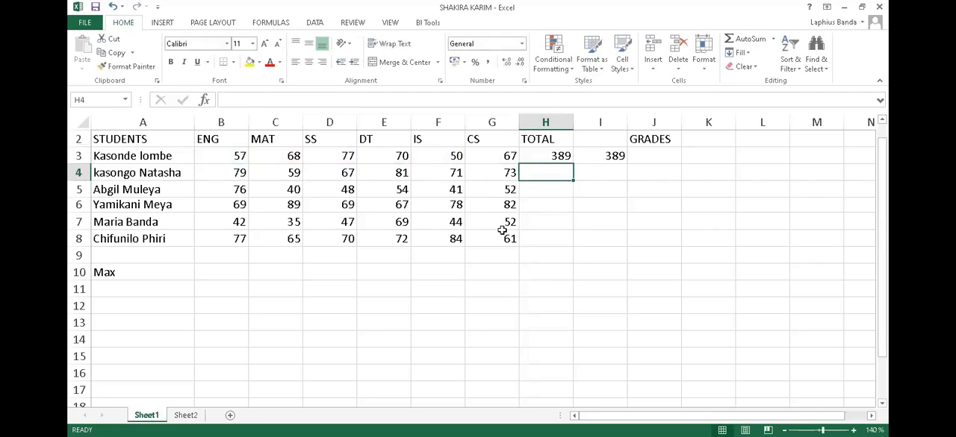
# Fill the addition formula from H3 down the TOTAL column to H8 for the remaining students.
pyautogui.click(564, 153)
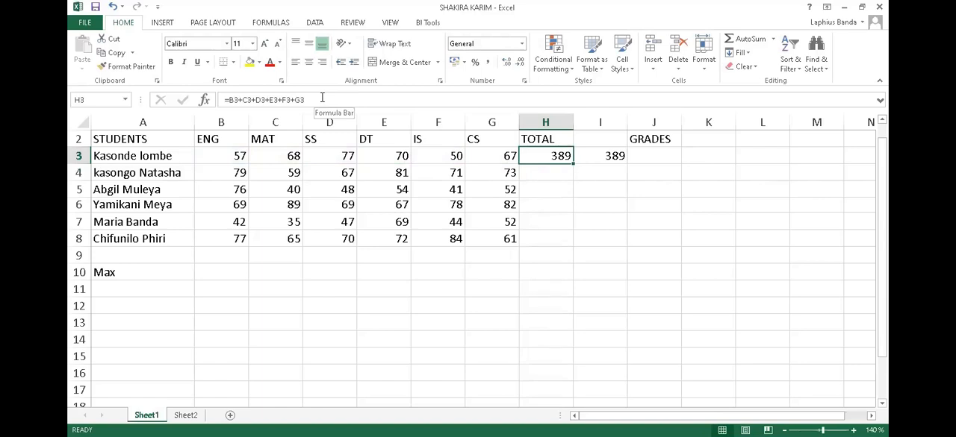
pyautogui.click(617, 157)
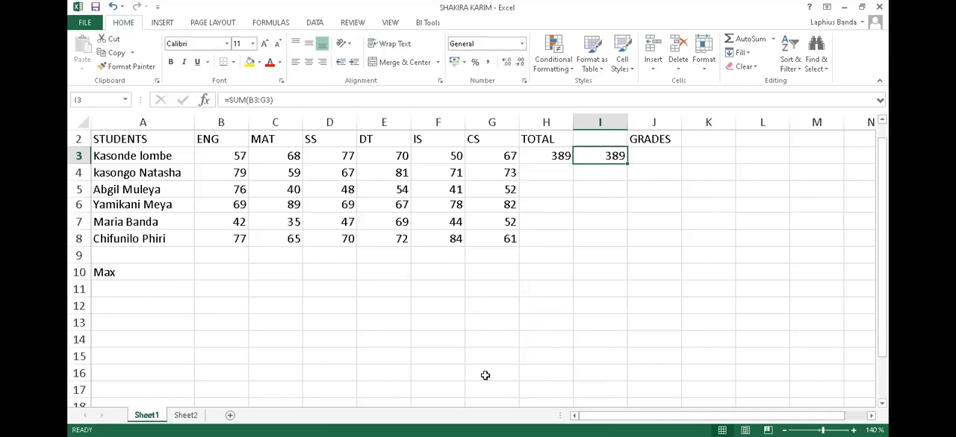
pyautogui.click(557, 155)
pyautogui.moveTo(150, 157); pyautogui.dragTo(545, 156)
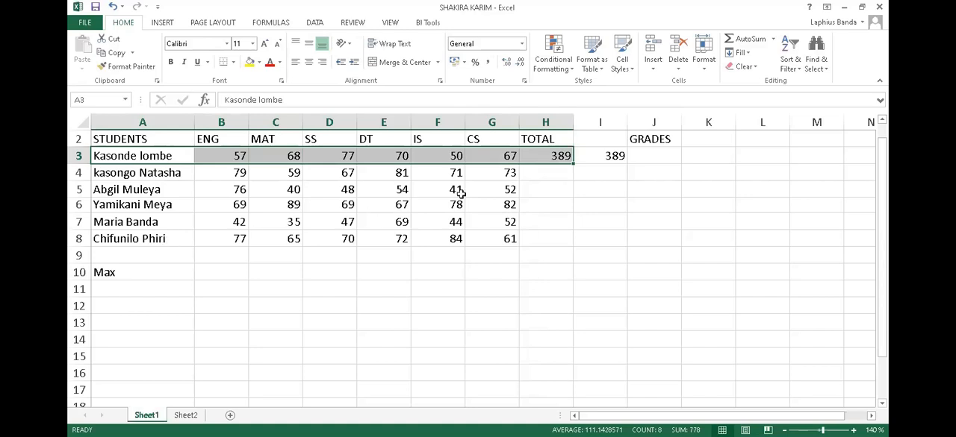
pyautogui.click(543, 156)
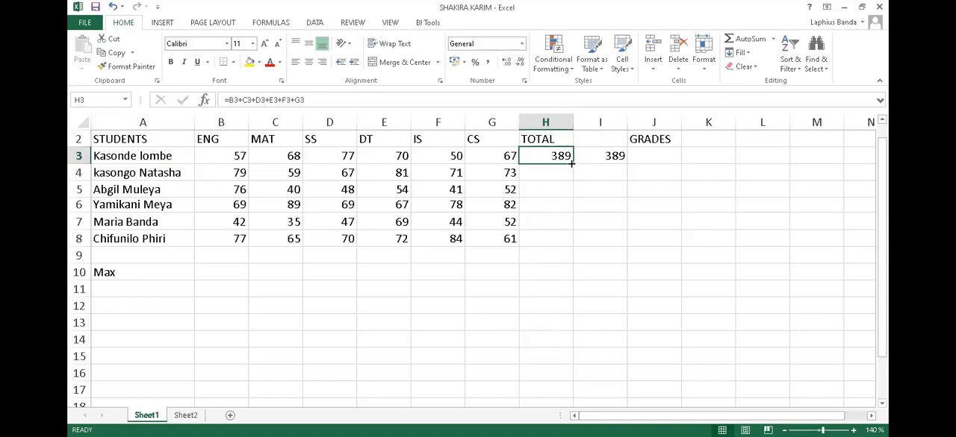
pyautogui.moveTo(572, 164); pyautogui.dragTo(566, 242)
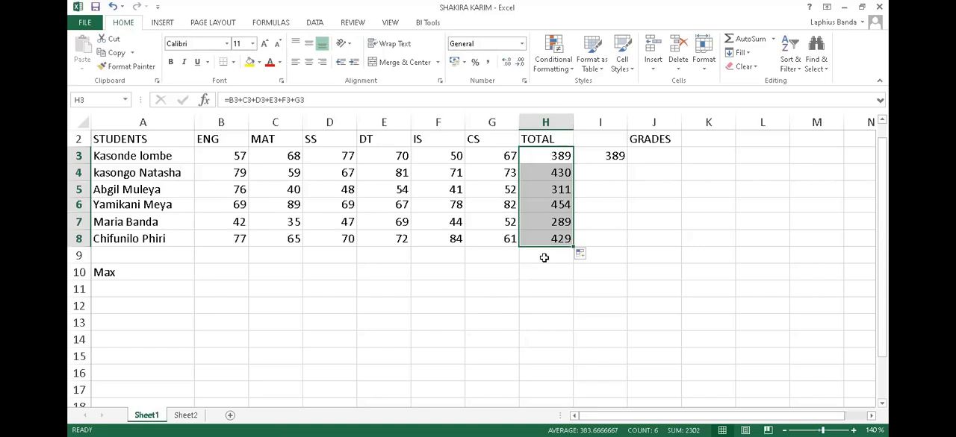
# Fill the SUM formula from I3 down to I8 and compare the last row's formulas in I8 and H8.
pyautogui.click(618, 156)
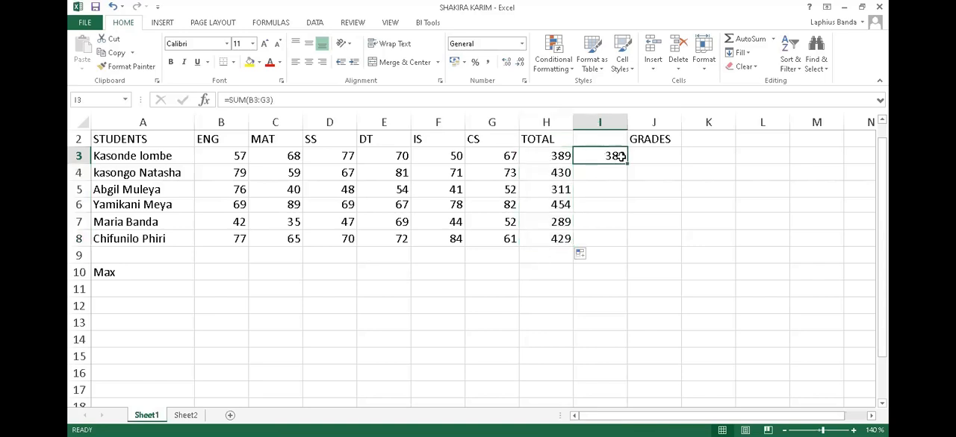
pyautogui.moveTo(619, 156); pyautogui.dragTo(617, 236)
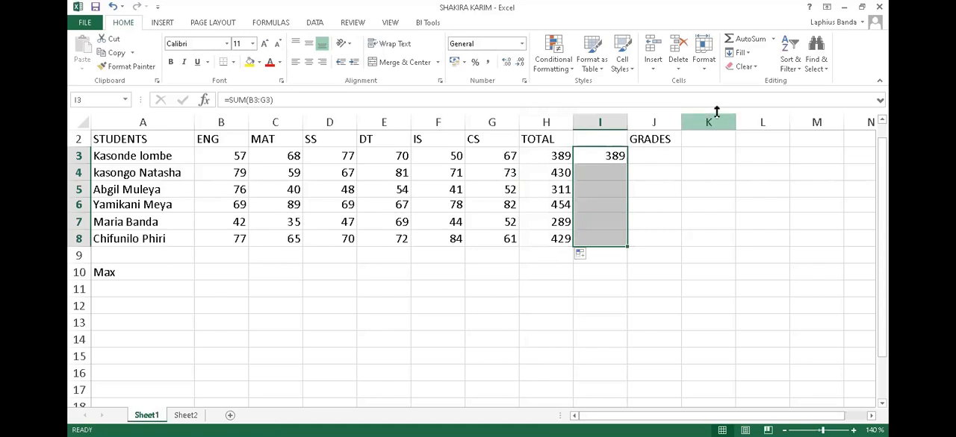
pyautogui.click(747, 56)
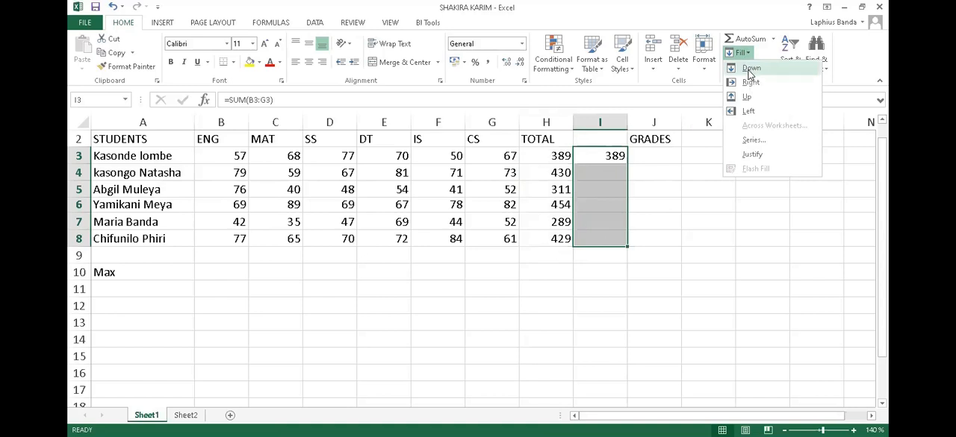
pyautogui.hotkey('ctrl', 'd')
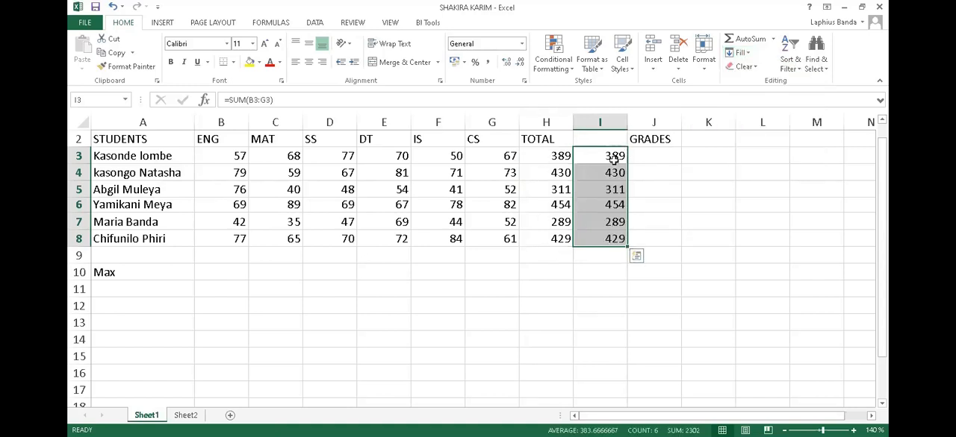
pyautogui.click(611, 239)
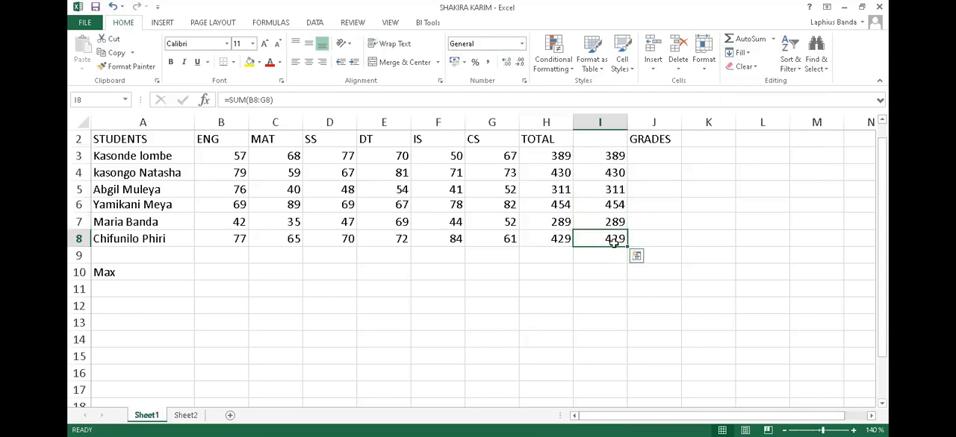
pyautogui.click(563, 241)
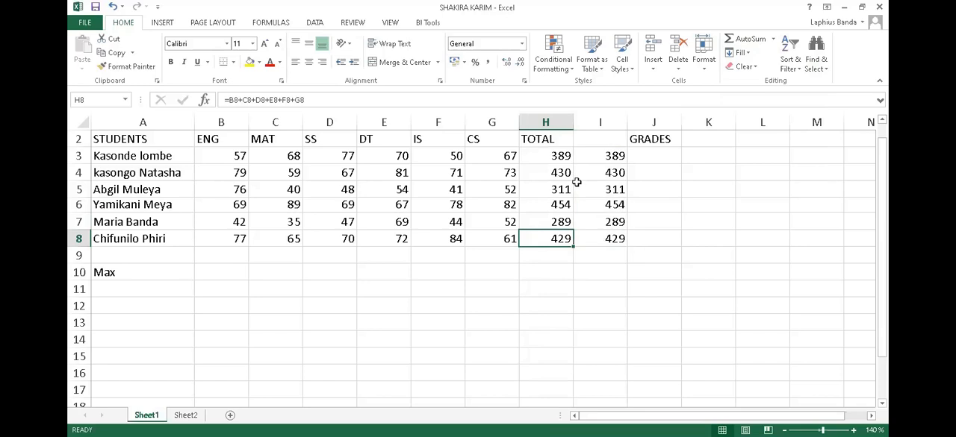
# Add the row labels Min, Average and Blank in cells A11 to A13 below Max.
pyautogui.click(139, 275)
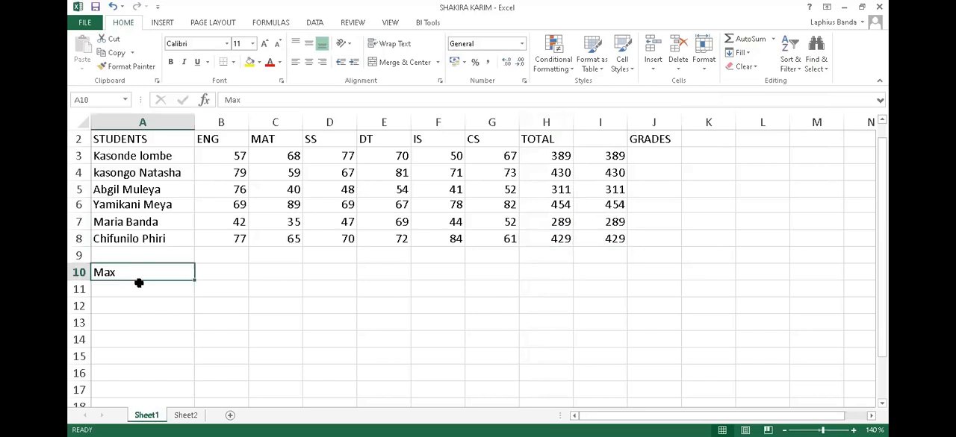
pyautogui.click(139, 289)
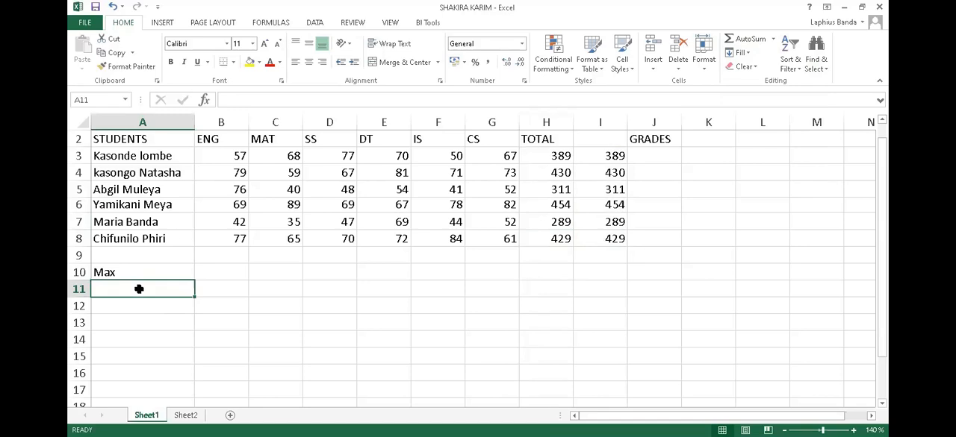
pyautogui.write('MI')
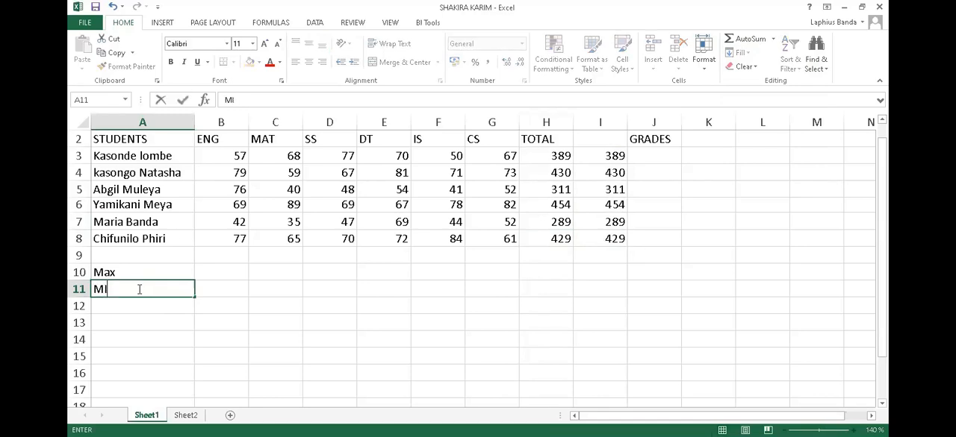
pyautogui.press('BackSpace')
pyautogui.write('in')
pyautogui.click(144, 307)
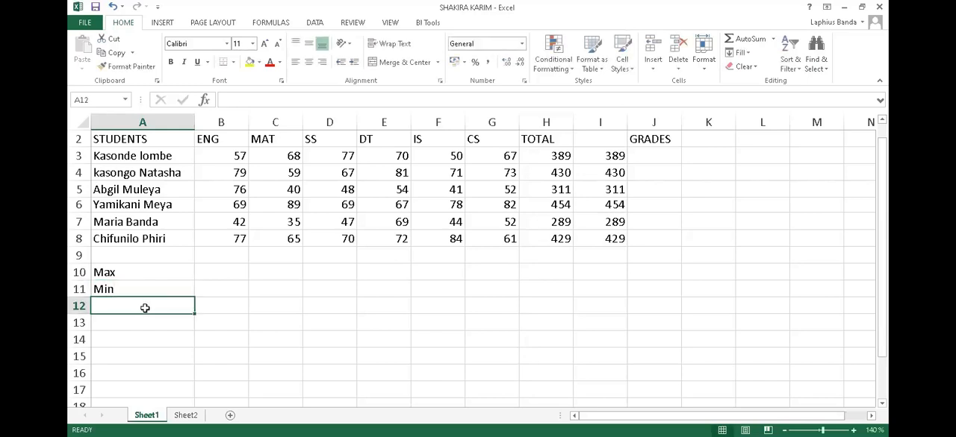
pyautogui.write('Average')
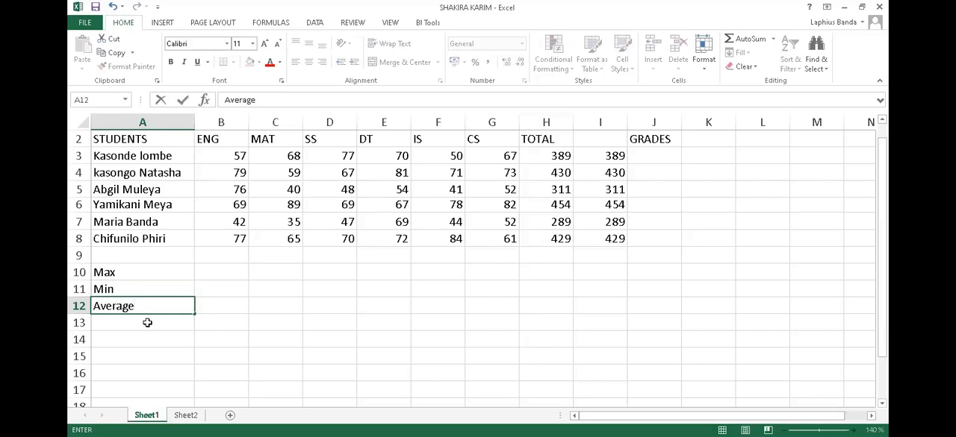
pyautogui.click(150, 320)
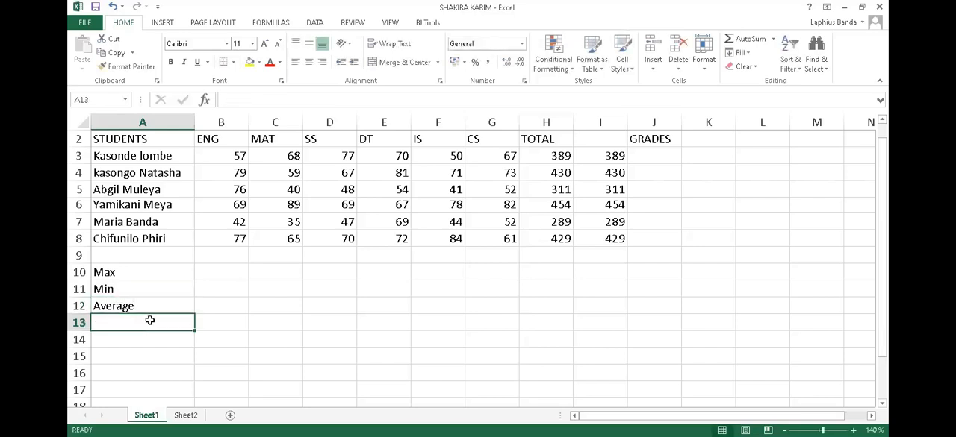
pyautogui.write('B')
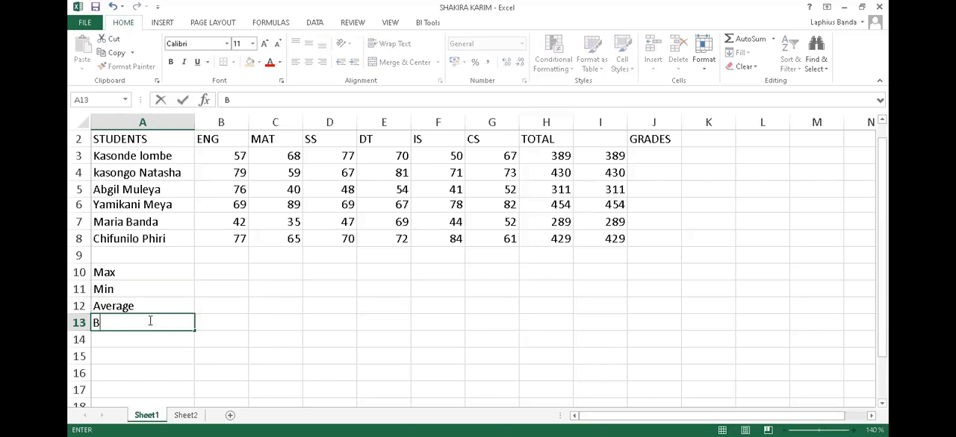
pyautogui.write('lank')
pyautogui.click(144, 274)
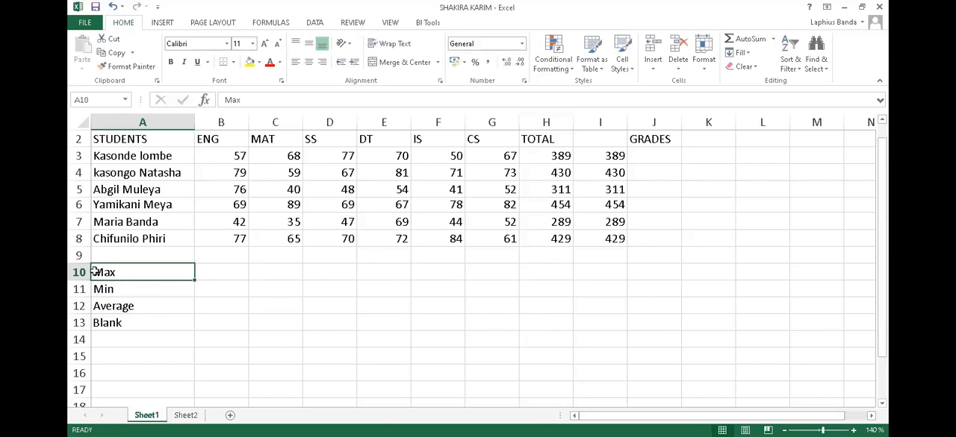
# Insert the MAX function in cell I10 of the Max row over the totals range I3:I8.
pyautogui.click(553, 272)
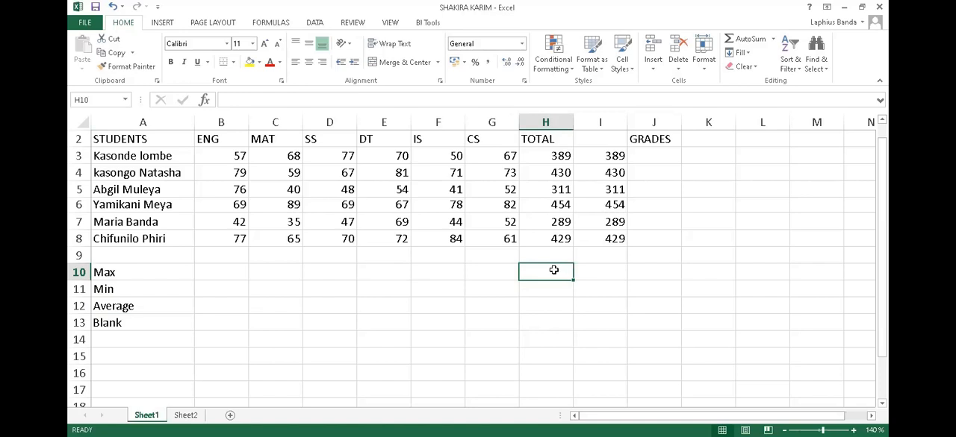
pyautogui.click(609, 273)
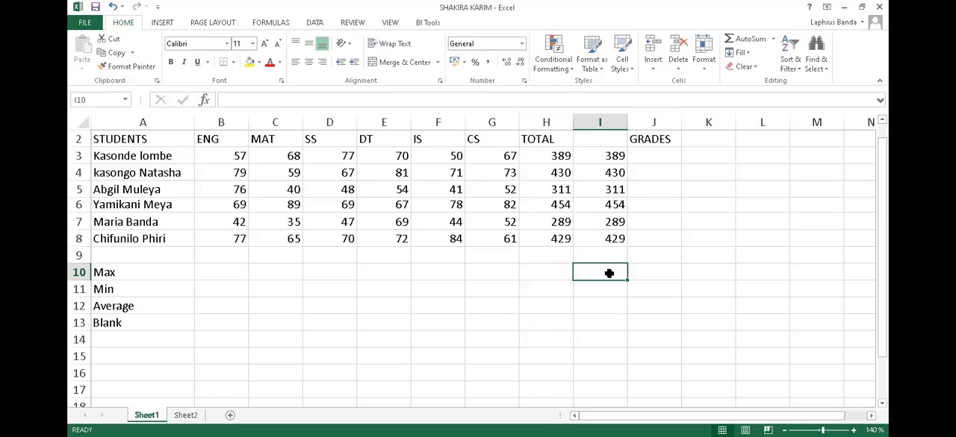
pyautogui.click(548, 275)
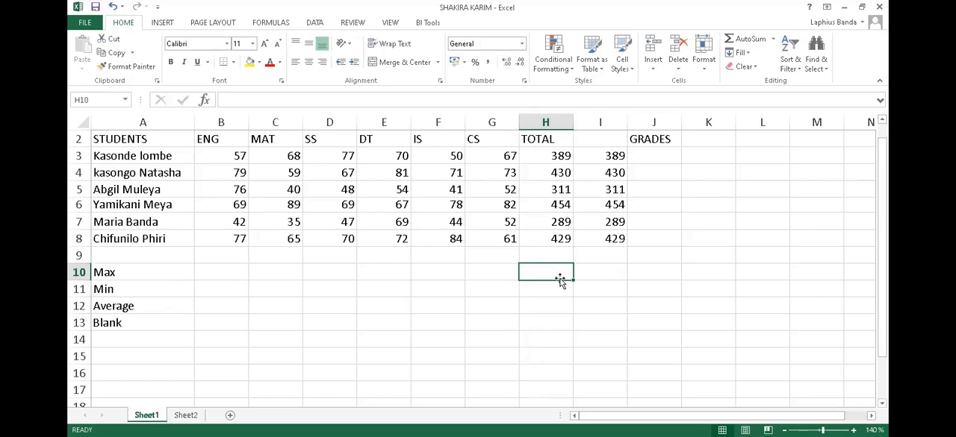
pyautogui.click(607, 271)
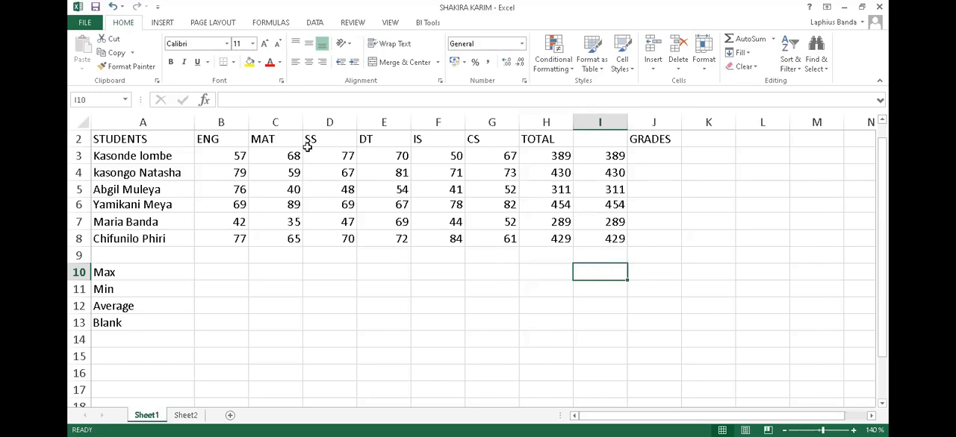
pyautogui.click(205, 101)
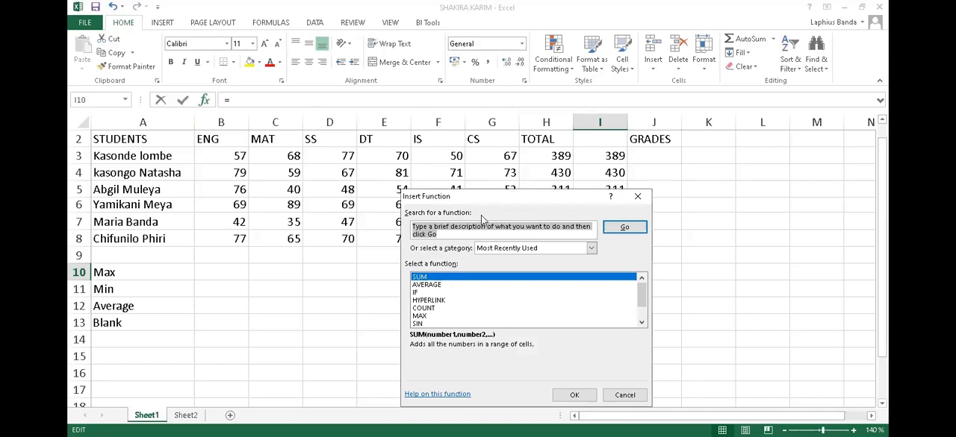
pyautogui.click(422, 317)
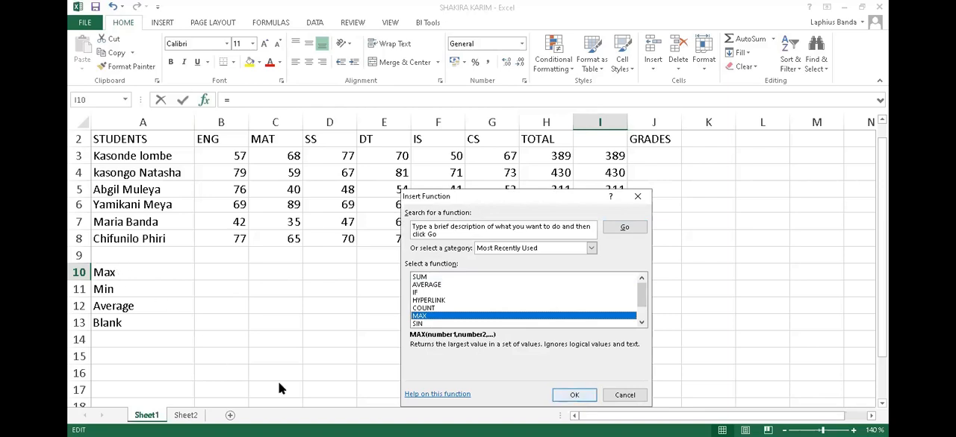
pyautogui.press('Return')
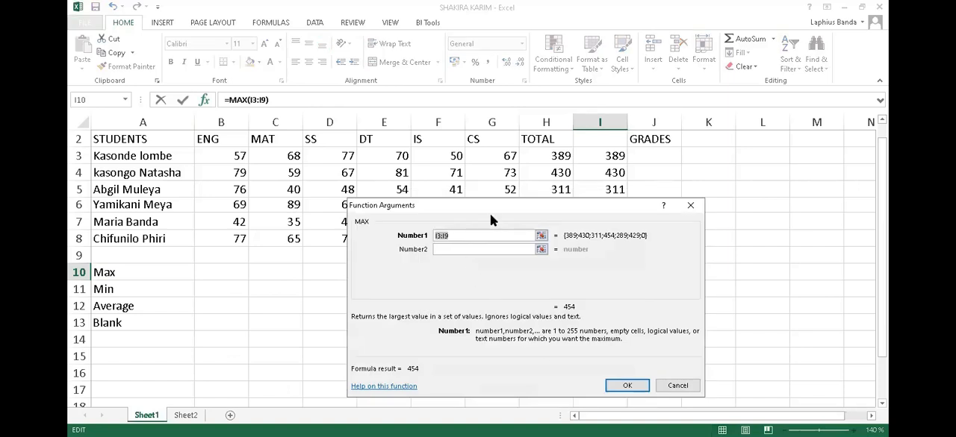
pyautogui.moveTo(492, 214); pyautogui.dragTo(419, 295)
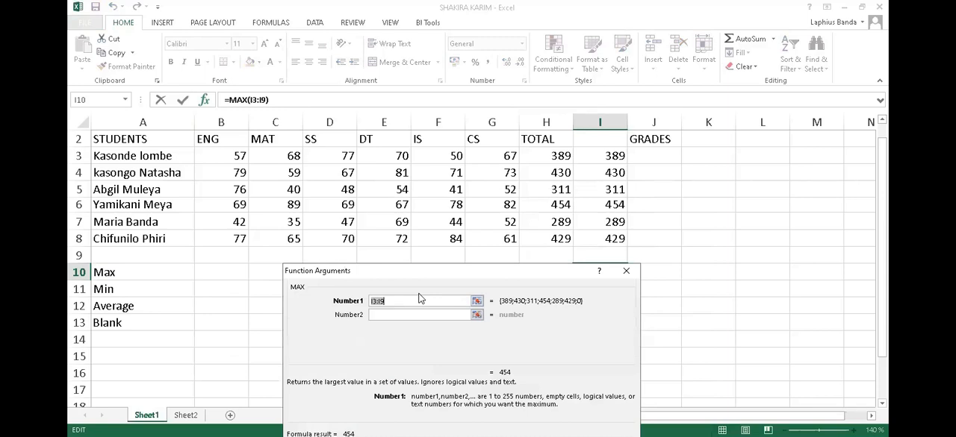
pyautogui.click(618, 157)
pyautogui.moveTo(619, 155); pyautogui.dragTo(615, 236)
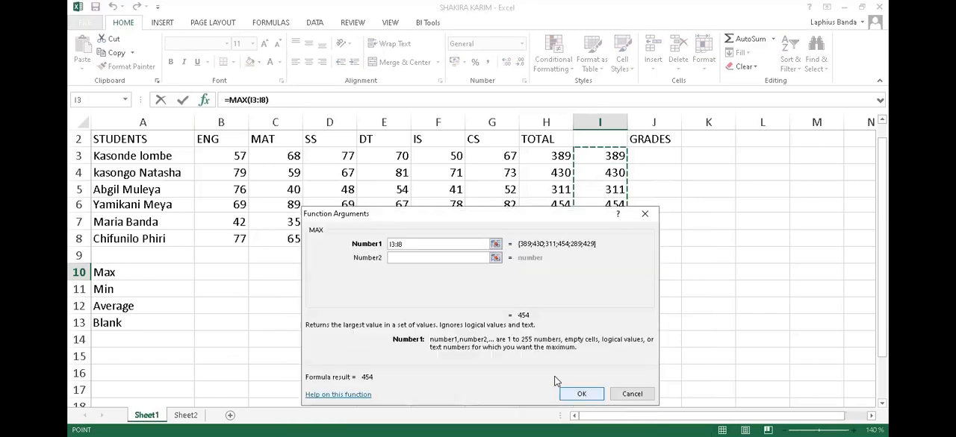
pyautogui.click(574, 393)
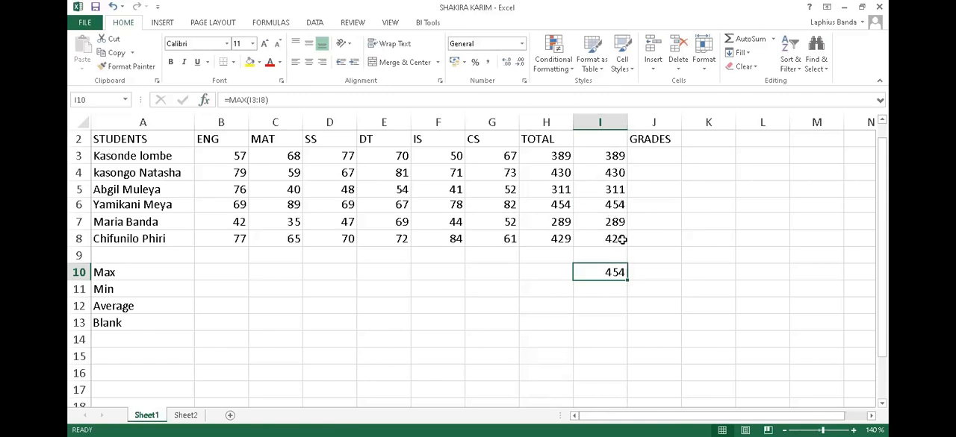
# Insert the MIN function in cell I11 of the Min row, choosing it from the All function category.
pyautogui.click(613, 287)
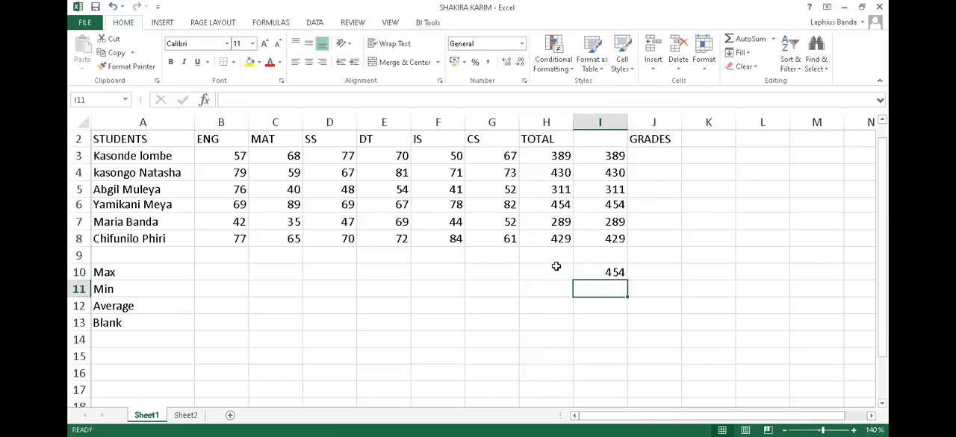
pyautogui.click(205, 102)
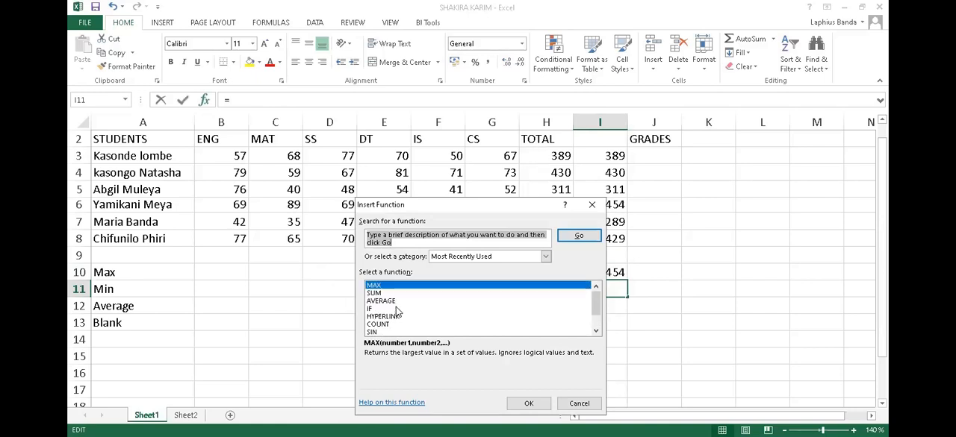
pyautogui.scroll(-1, 396, 307)
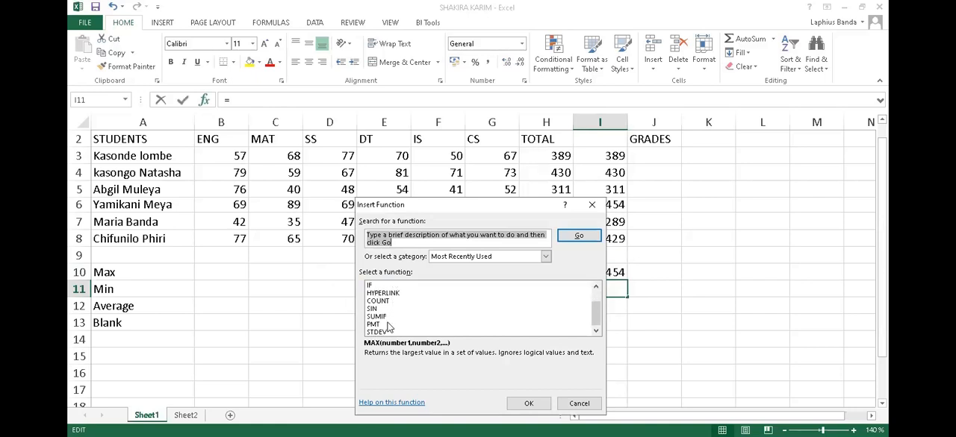
pyautogui.scroll(1, 387, 326)
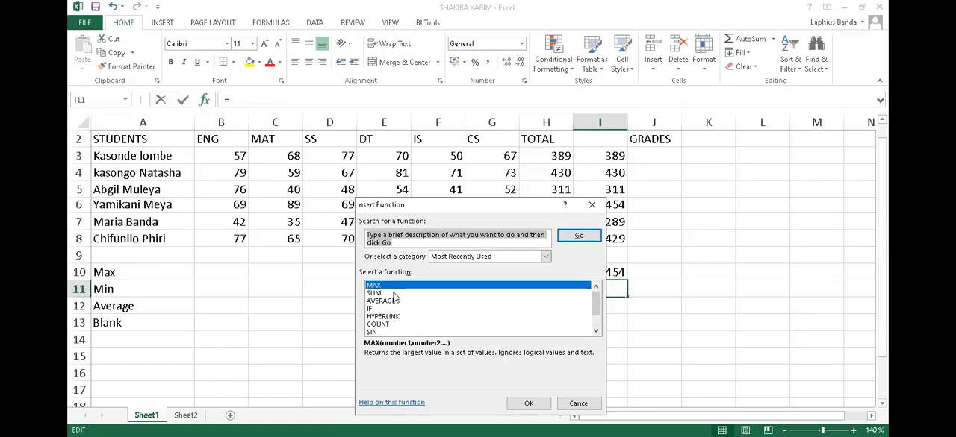
pyautogui.scroll(-1, 394, 300)
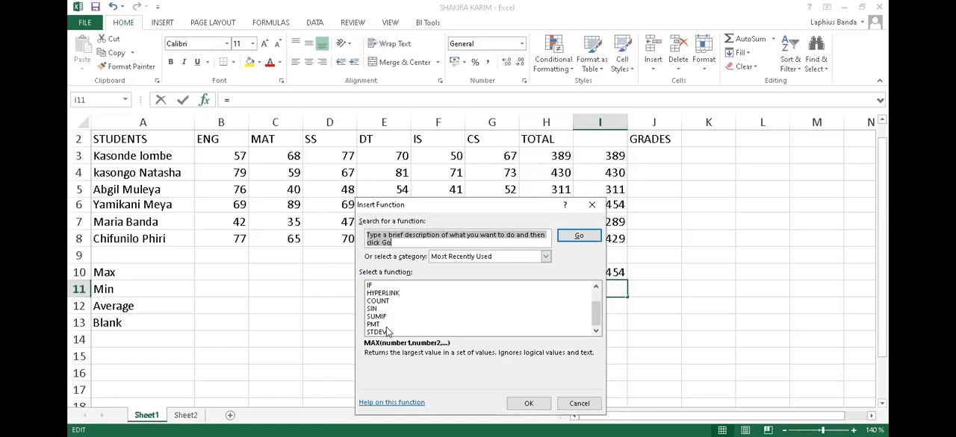
pyautogui.scroll(1, 389, 325)
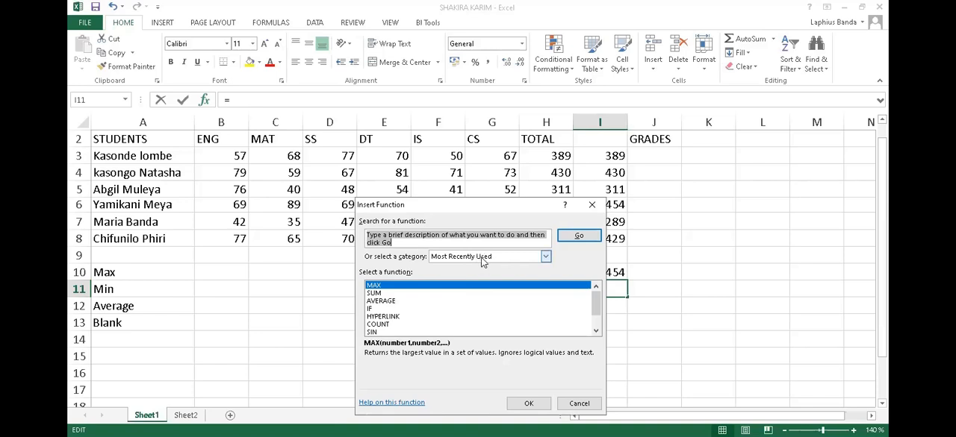
pyautogui.click(545, 259)
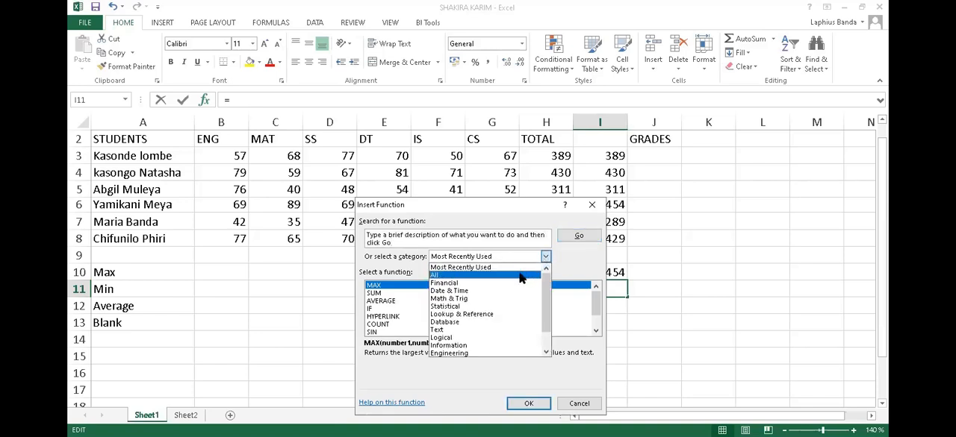
pyautogui.click(520, 276)
pyautogui.scroll(-14, 419, 312)
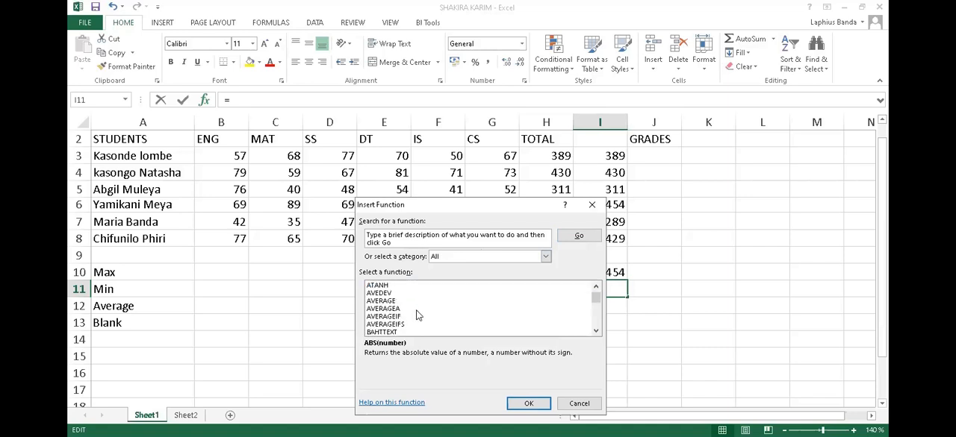
pyautogui.scroll(-20, 418, 316)
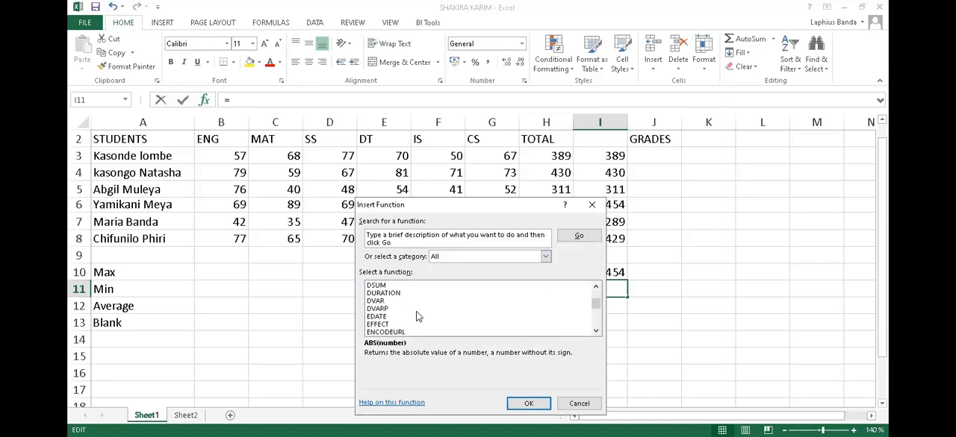
pyautogui.scroll(-20, 416, 315)
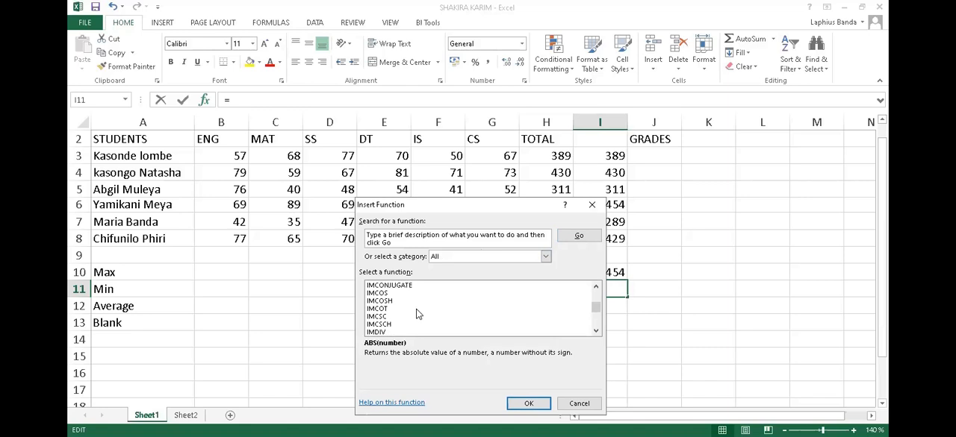
pyautogui.scroll(-17, 417, 315)
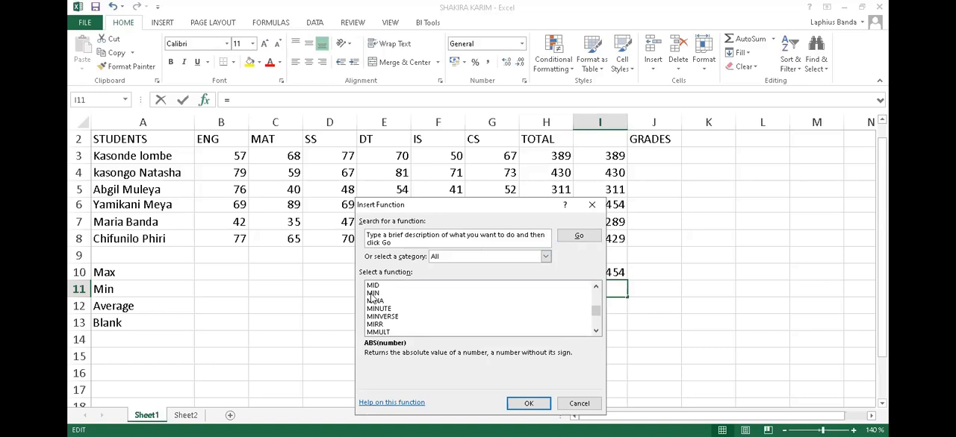
pyautogui.click(371, 294)
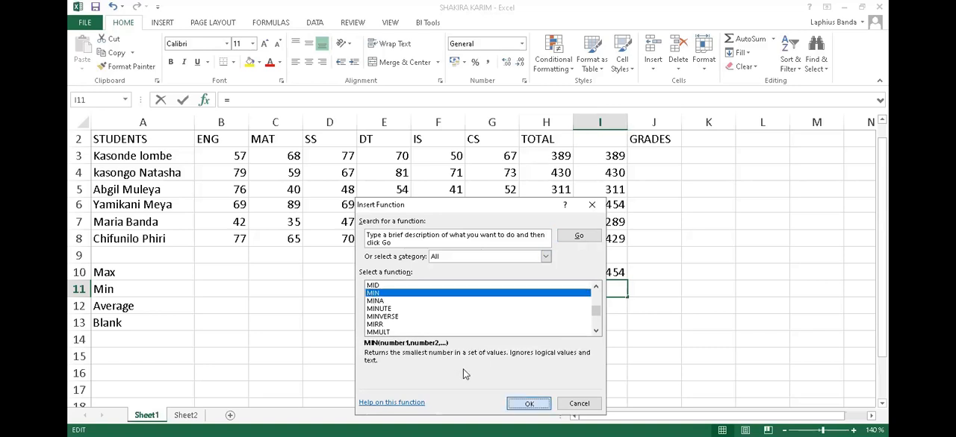
pyautogui.press('Return')
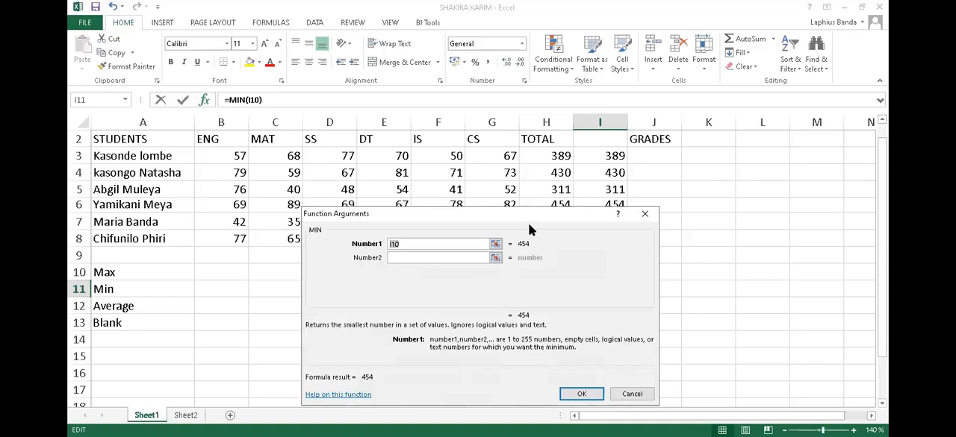
# Set the MIN function's first argument to the totals range I3:I8 and complete the formula.
pyautogui.moveTo(612, 156); pyautogui.dragTo(610, 237)
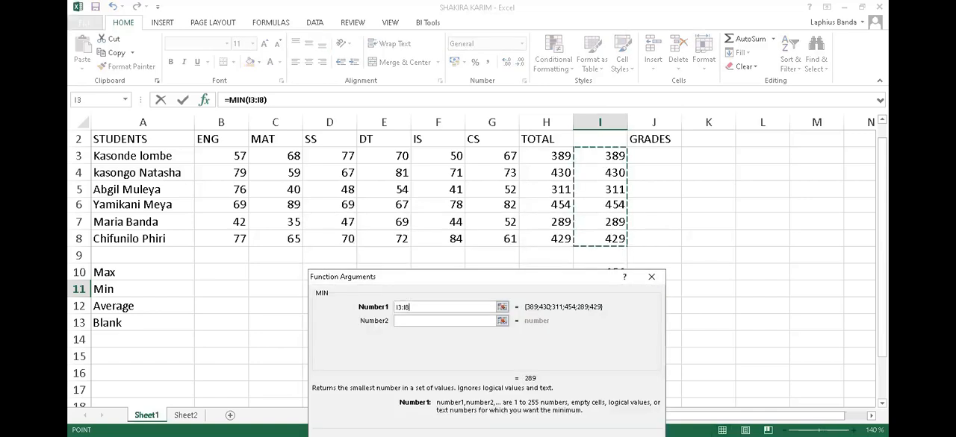
pyautogui.press('Return')
pyautogui.press('Return')
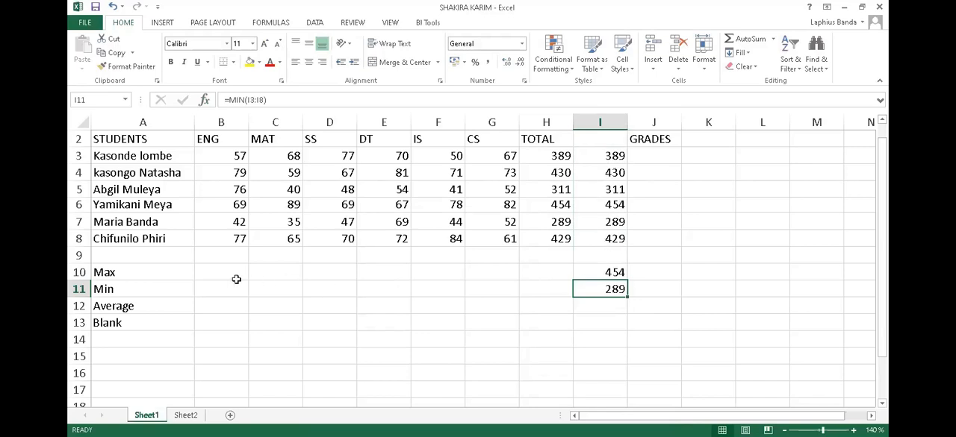
pyautogui.click(127, 291)
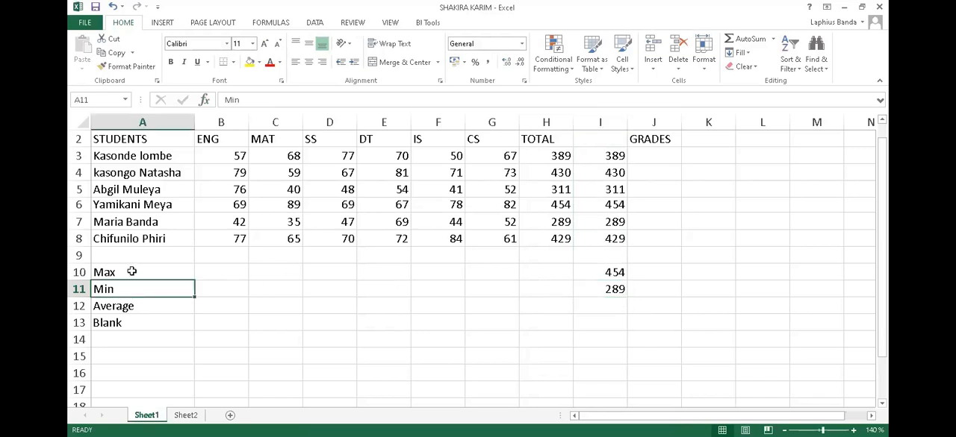
pyautogui.click(132, 272)
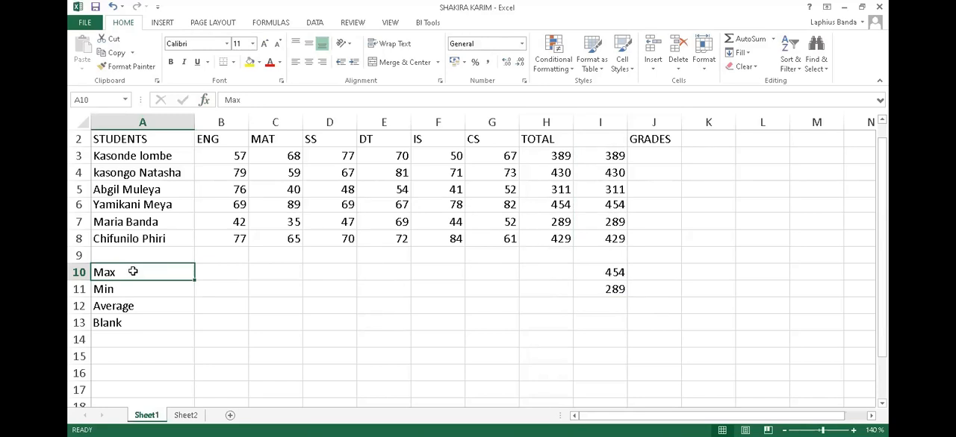
pyautogui.click(76, 306)
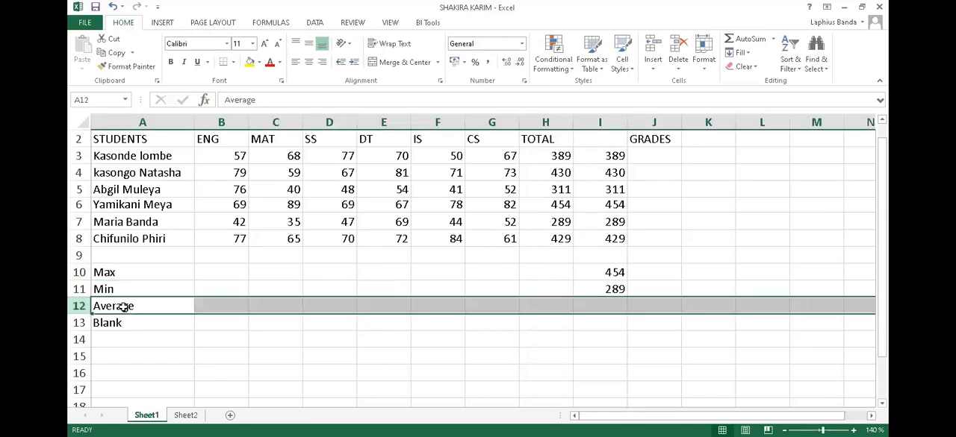
pyautogui.click(548, 306)
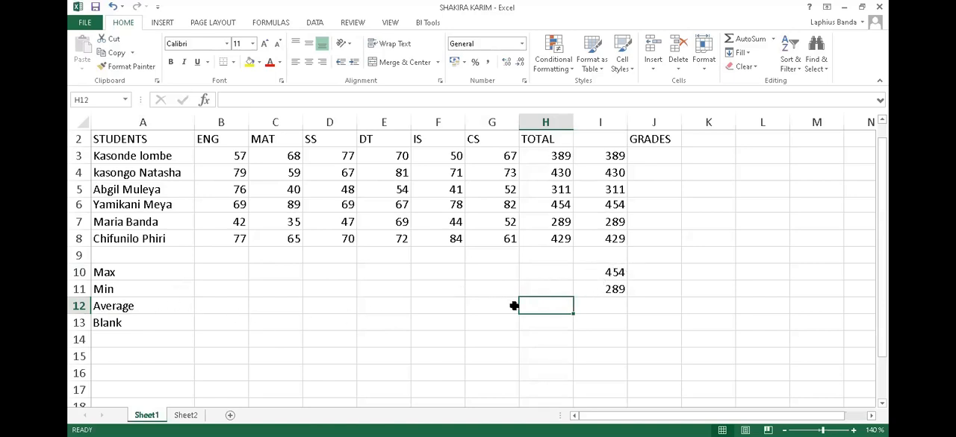
pyautogui.click(608, 310)
pyautogui.click(547, 307)
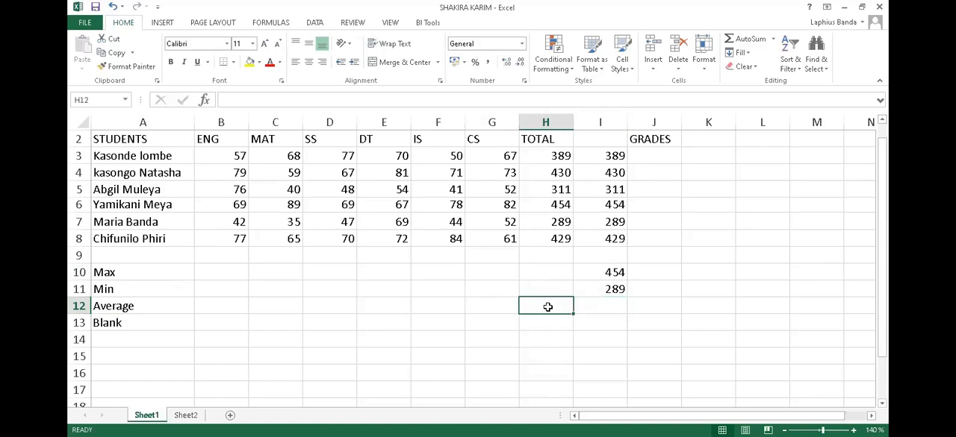
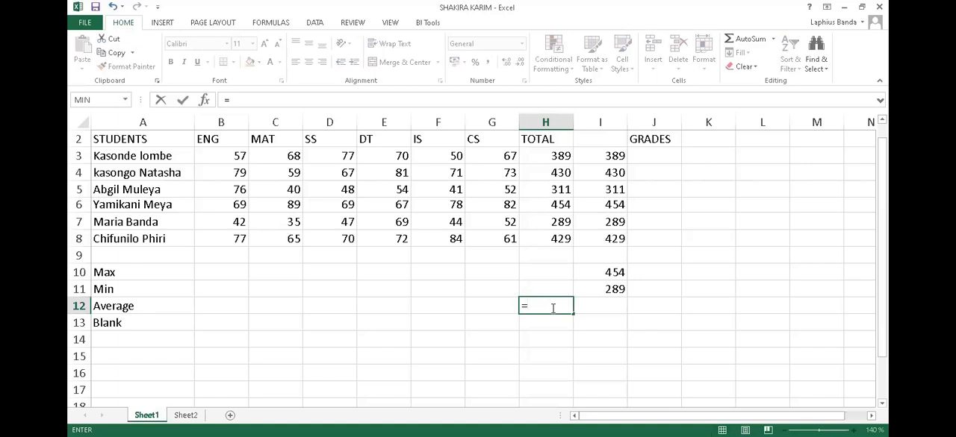
# Build the bracketed sum of the totals in cell H12 of the Average row, adding H3 to H8 cell by cell.
pyautogui.write('(')
pyautogui.click(560, 157)
pyautogui.write('+')
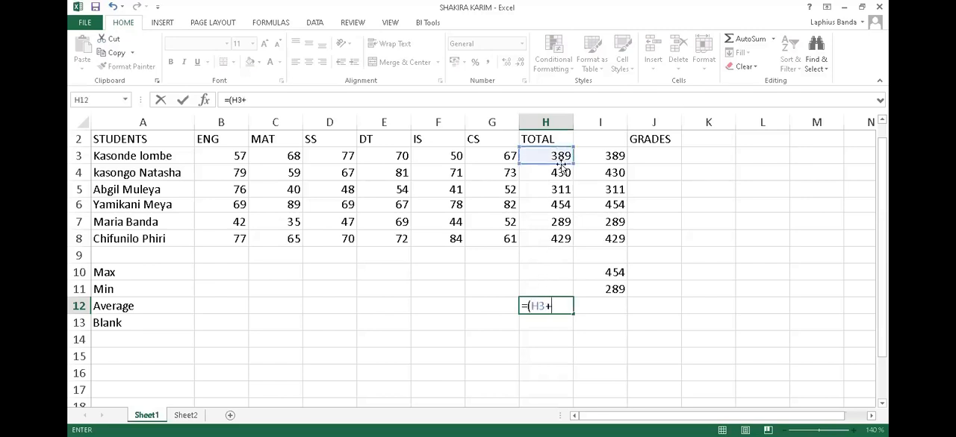
pyautogui.click(560, 173)
pyautogui.write('+')
pyautogui.click(560, 188)
pyautogui.write('+')
pyautogui.click(561, 205)
pyautogui.write('+')
pyautogui.click(560, 222)
pyautogui.write('+')
pyautogui.click(560, 239)
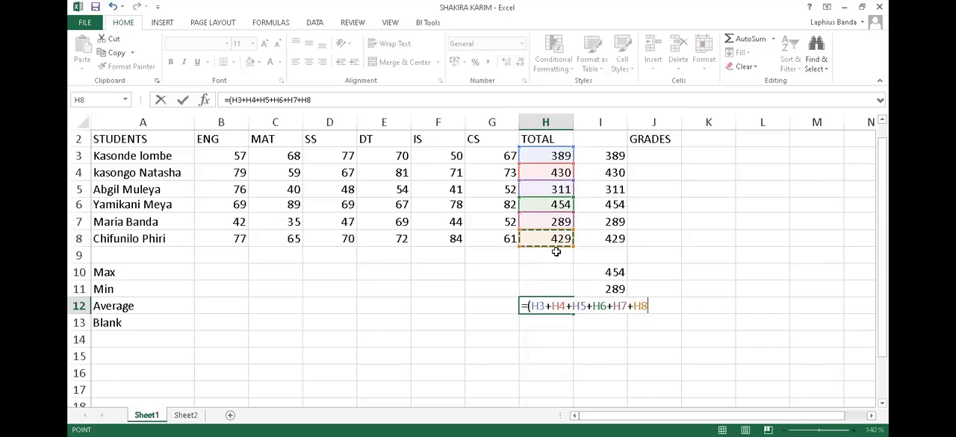
# Close the bracket in the H12 formula, divide the sum by 6 and complete the formula.
pyautogui.write(')/')
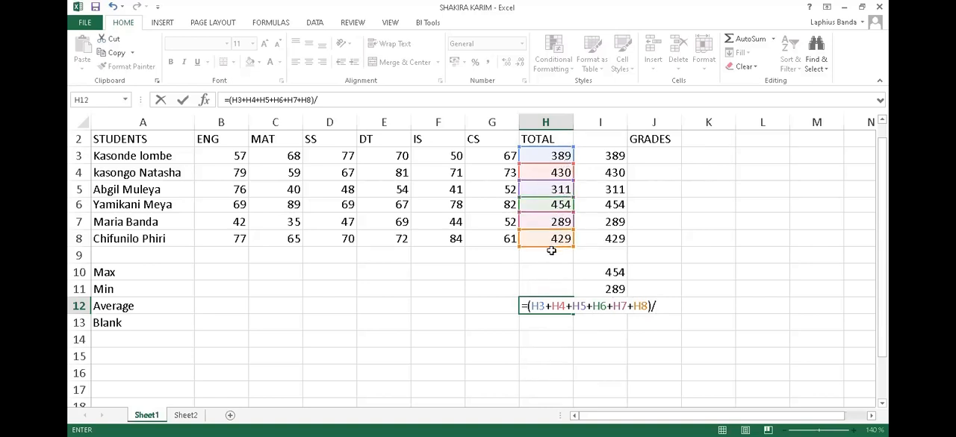
pyautogui.write('6')
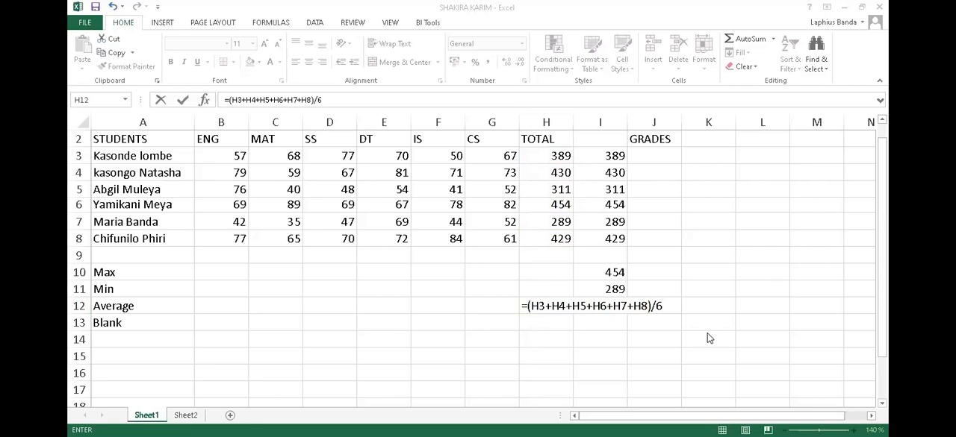
pyautogui.click(665, 304)
pyautogui.press('Return')
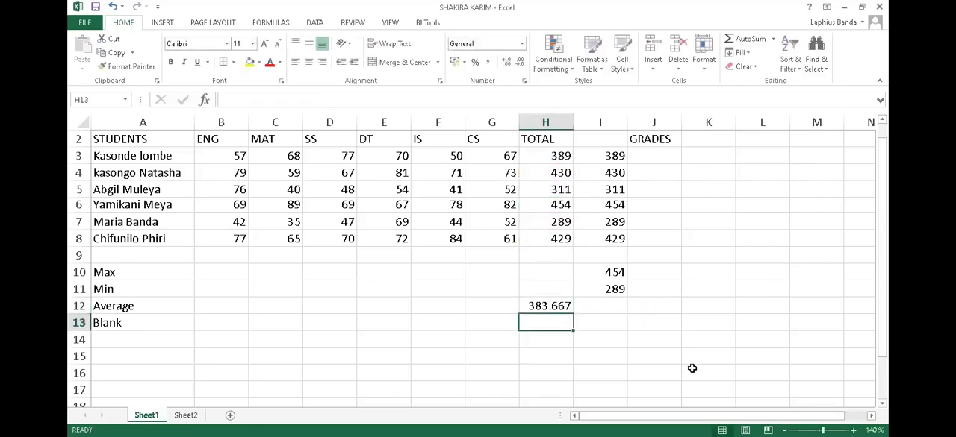
# Try reducing the average in H12 to a whole number and restore its display to three decimal places.
pyautogui.click(562, 307)
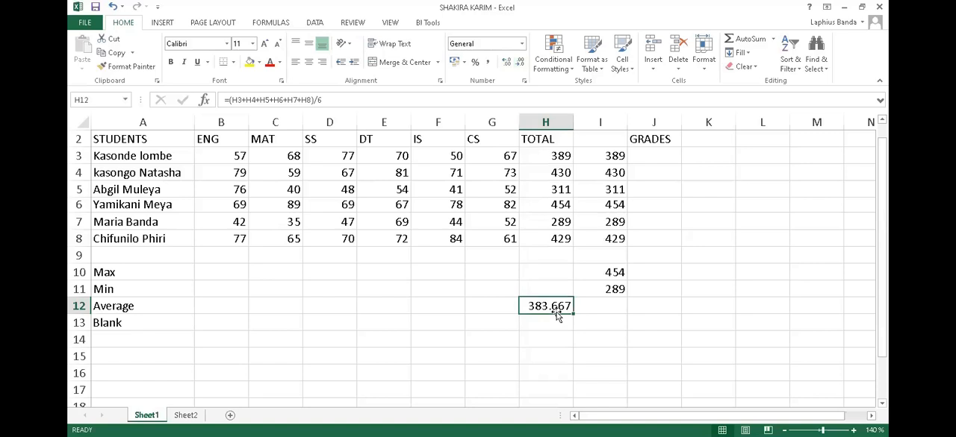
pyautogui.click(521, 65)
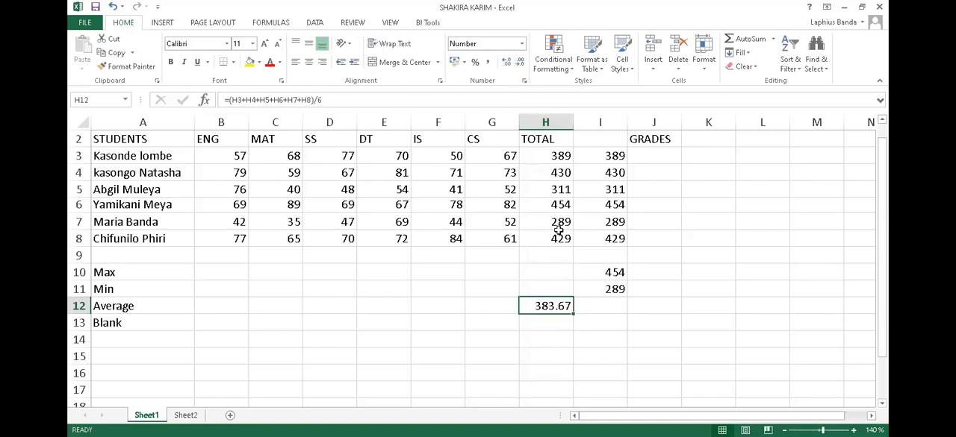
pyautogui.click(520, 64)
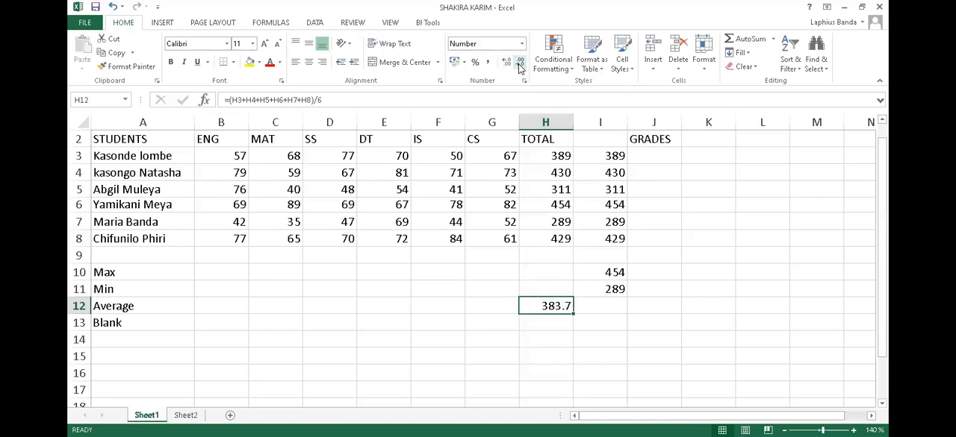
pyautogui.click(521, 65)
pyautogui.click(507, 65)
pyautogui.click(507, 65)
pyautogui.click(507, 65)
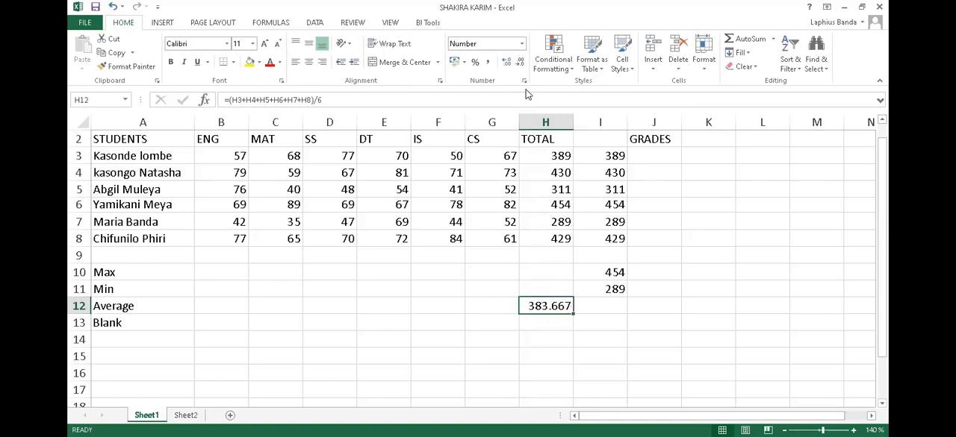
# Format the manually calculated average in H12 to show one decimal place.
pyautogui.click(521, 64)
pyautogui.click(522, 62)
# Insert the AVERAGE function in cell I12 of the Average row, choosing it from the All function category.
pyautogui.click(602, 306)
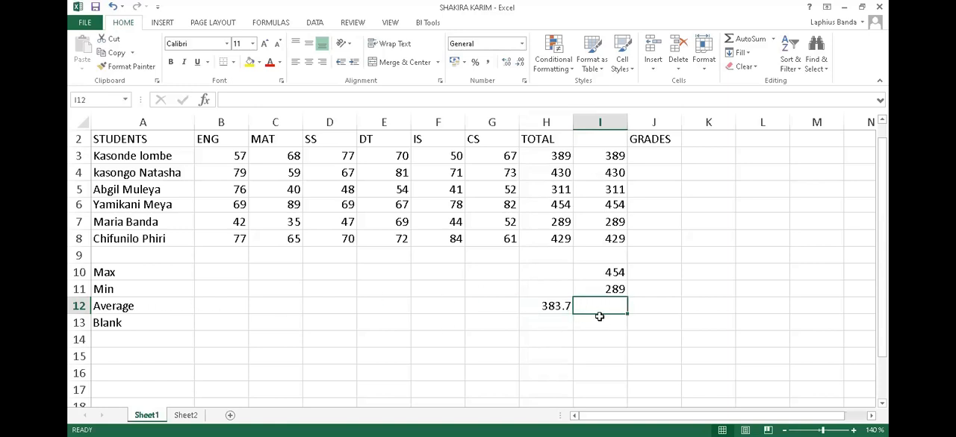
pyautogui.click(205, 102)
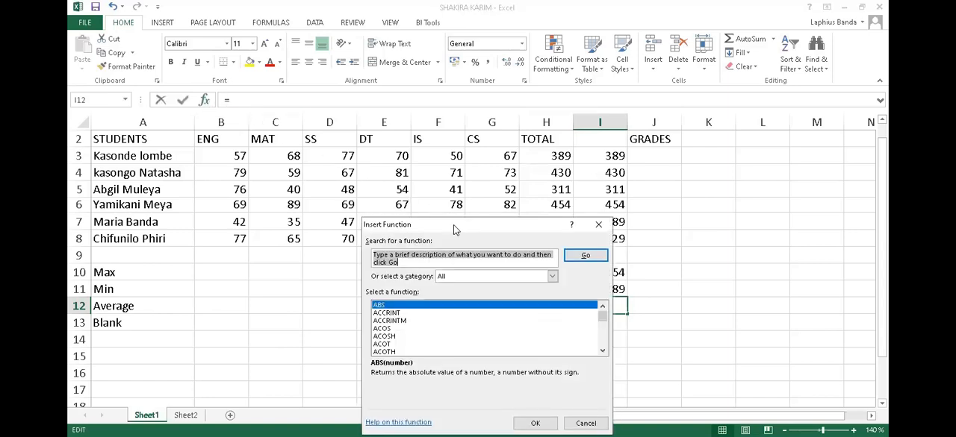
pyautogui.moveTo(453, 227); pyautogui.dragTo(281, 166)
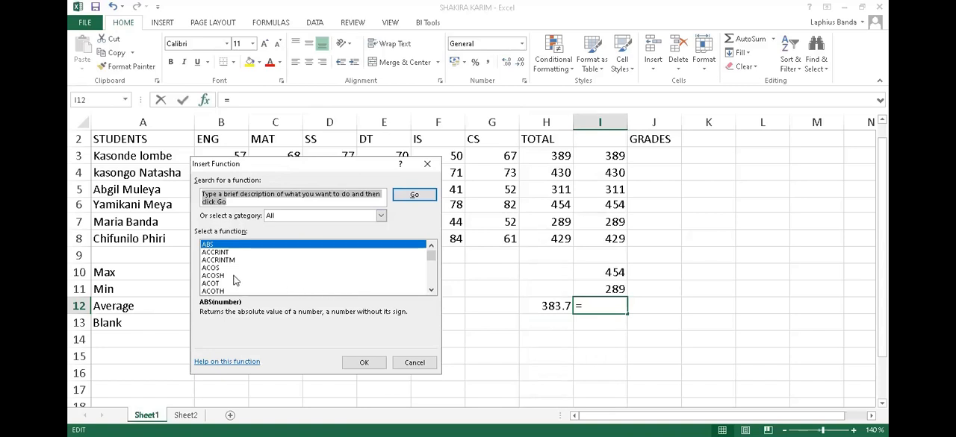
pyautogui.scroll(-1, 234, 279)
pyautogui.scroll(-8, 234, 282)
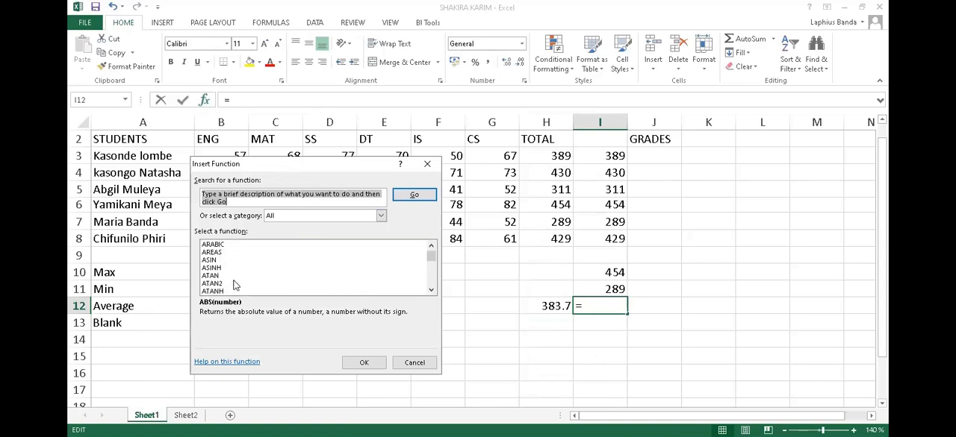
pyautogui.scroll(4, 234, 284)
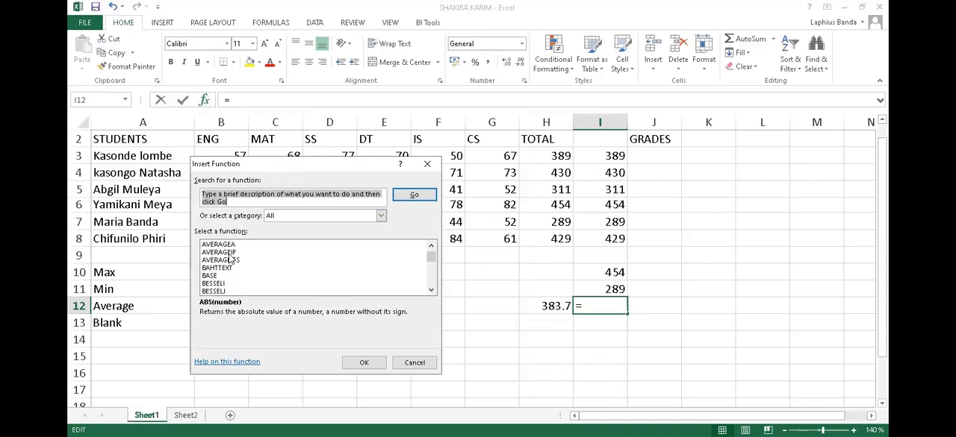
pyautogui.scroll(1, 234, 281)
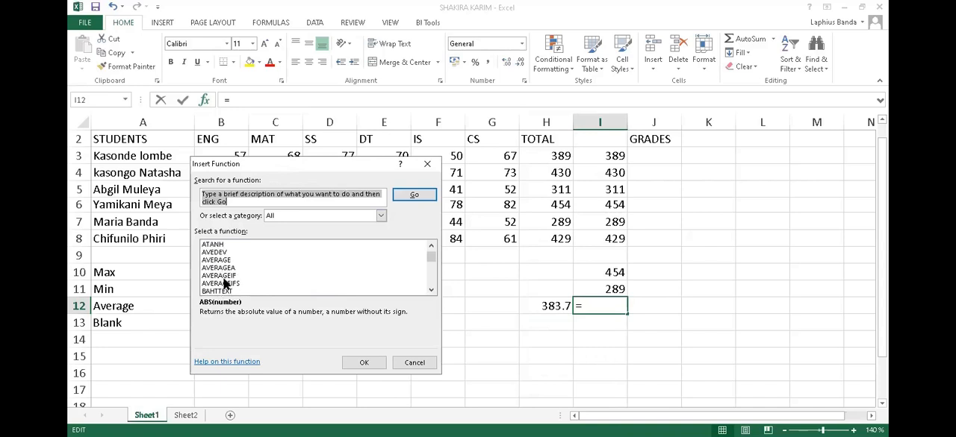
pyautogui.click(225, 262)
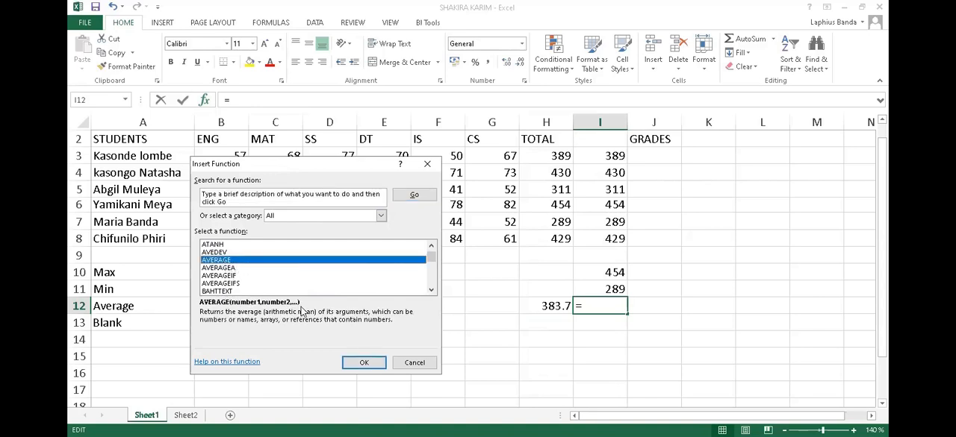
pyautogui.click(363, 363)
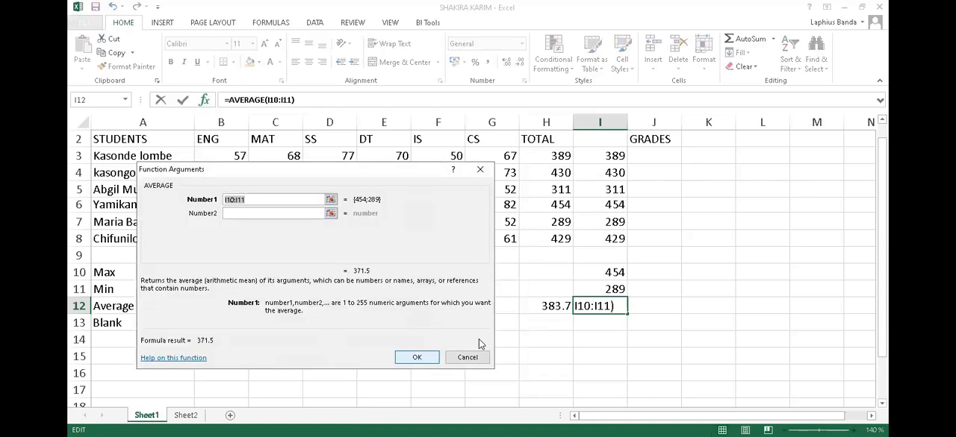
# Set the AVERAGE function's first argument to the totals range I3:I8 and complete the formula.
pyautogui.click(615, 156)
pyautogui.moveTo(615, 156); pyautogui.dragTo(610, 233)
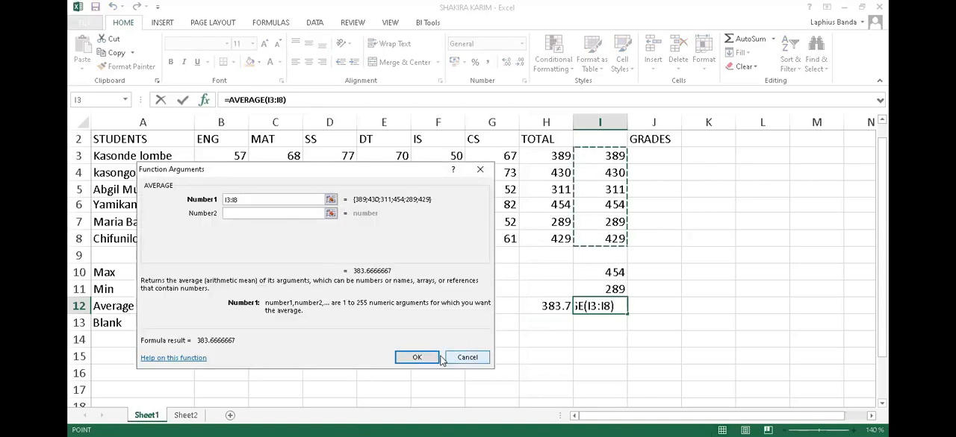
pyautogui.click(427, 358)
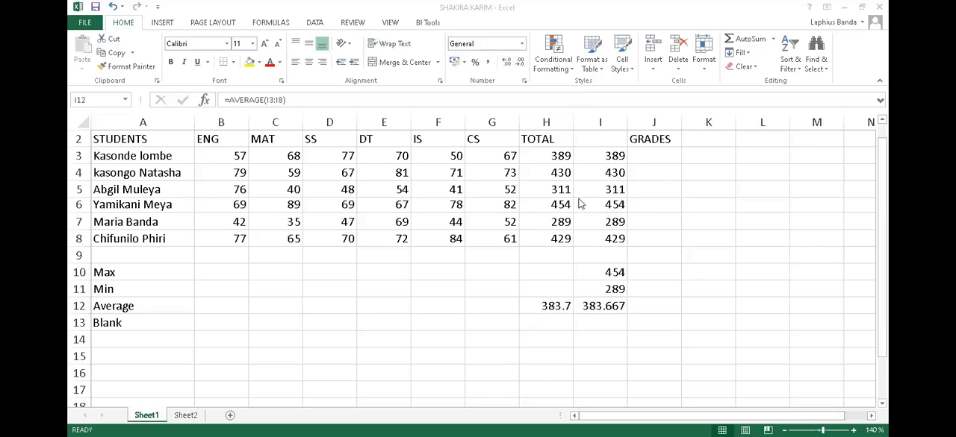
# Format the AVERAGE result in I12 to show one decimal place and save the workbook.
pyautogui.click(613, 309)
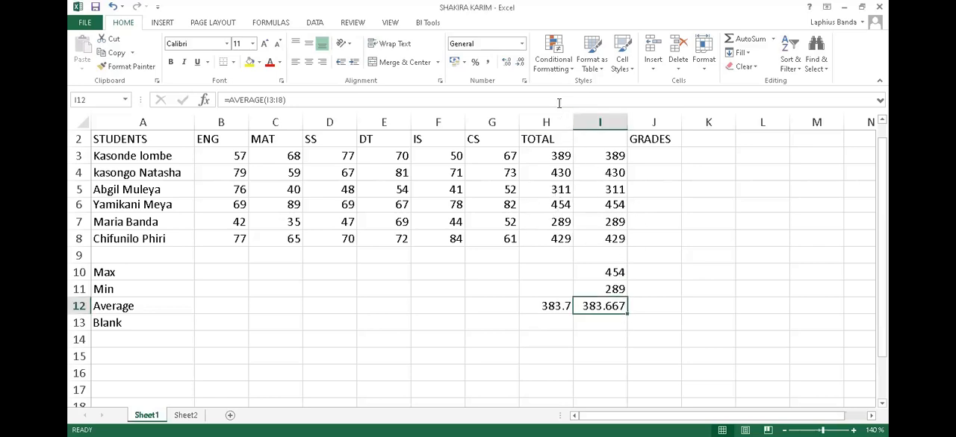
pyautogui.click(520, 63)
pyautogui.click(520, 63)
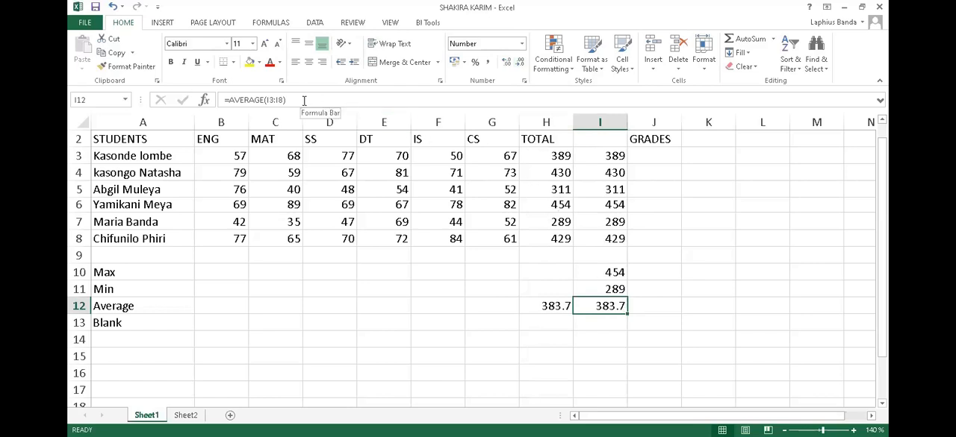
pyautogui.click(550, 307)
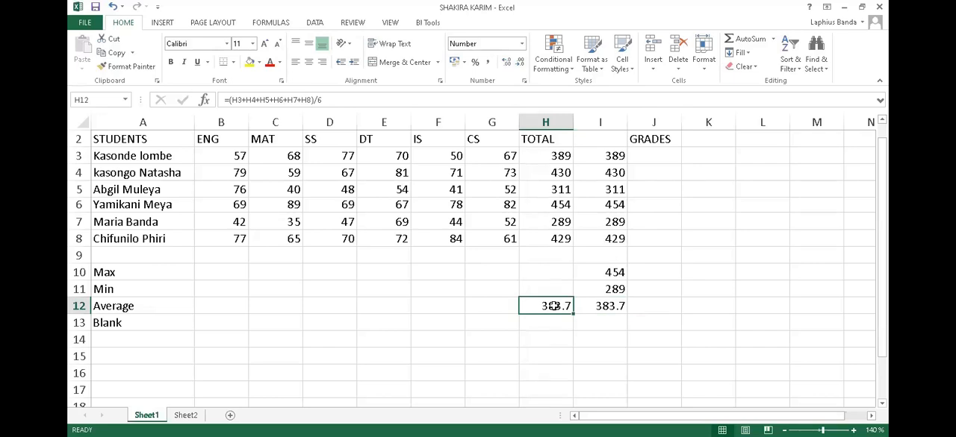
pyautogui.click(95, 8)
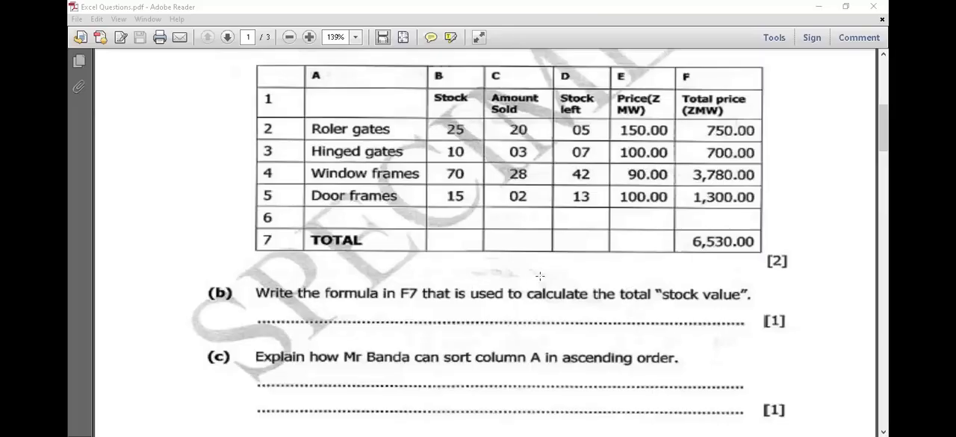
# Read the stock spreadsheet question on page 1 and the attendance records question on page 2 of Excel Questions.pdf in Adobe Reader.
pyautogui.scroll(-2, 535, 282)
pyautogui.scroll(5, 535, 283)
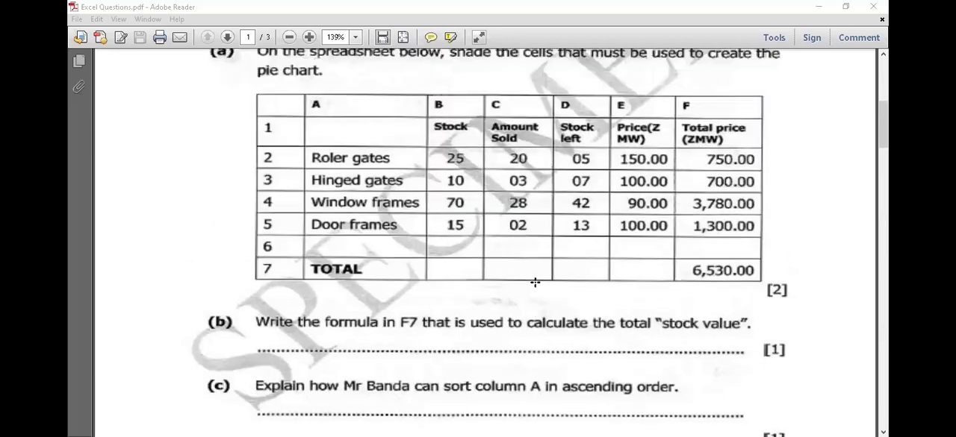
pyautogui.scroll(-20, 539, 282)
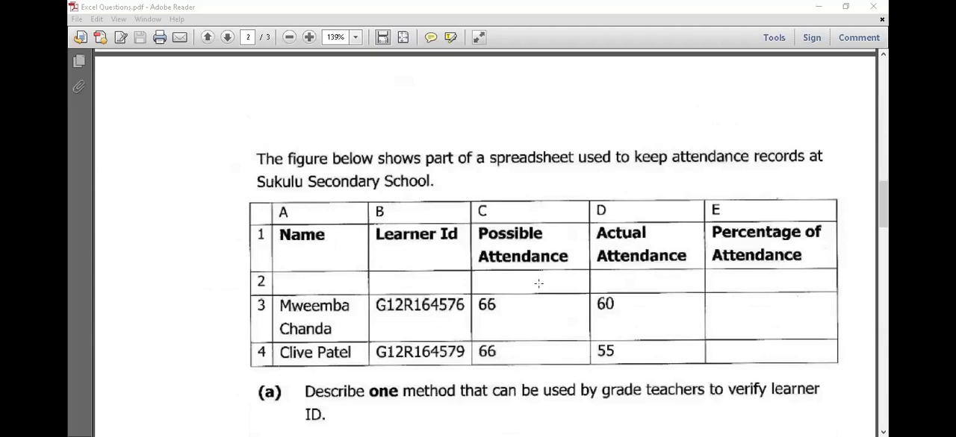
pyautogui.scroll(-5, 554, 314)
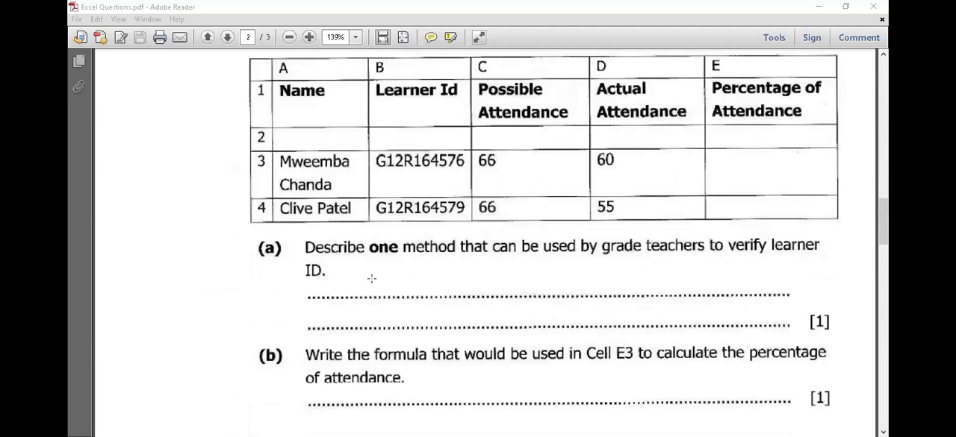
pyautogui.scroll(3, 374, 281)
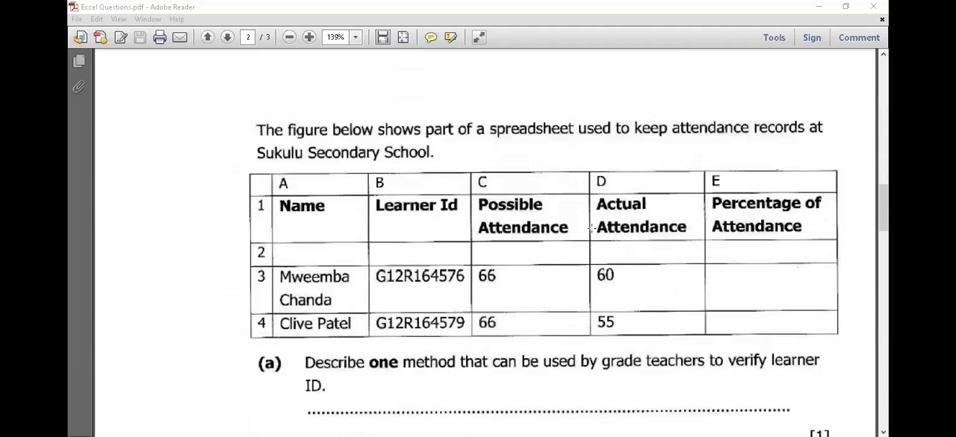
pyautogui.scroll(-1, 534, 258)
pyautogui.scroll(-5, 534, 258)
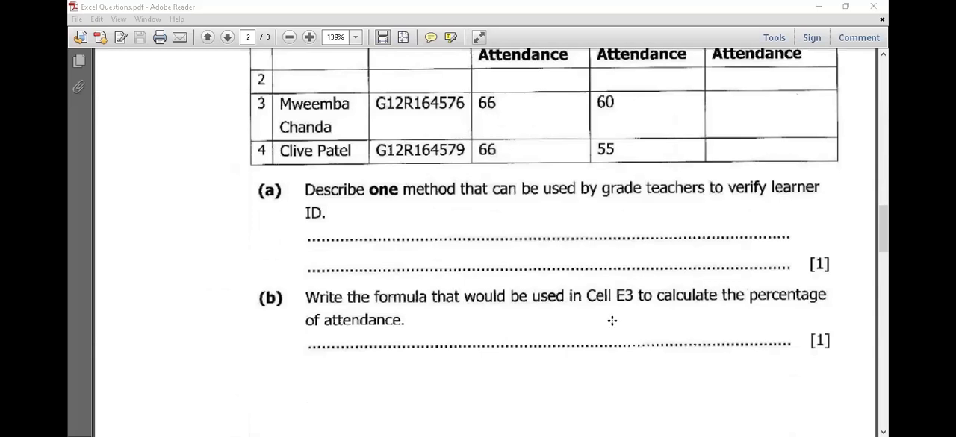
pyautogui.scroll(1, 611, 320)
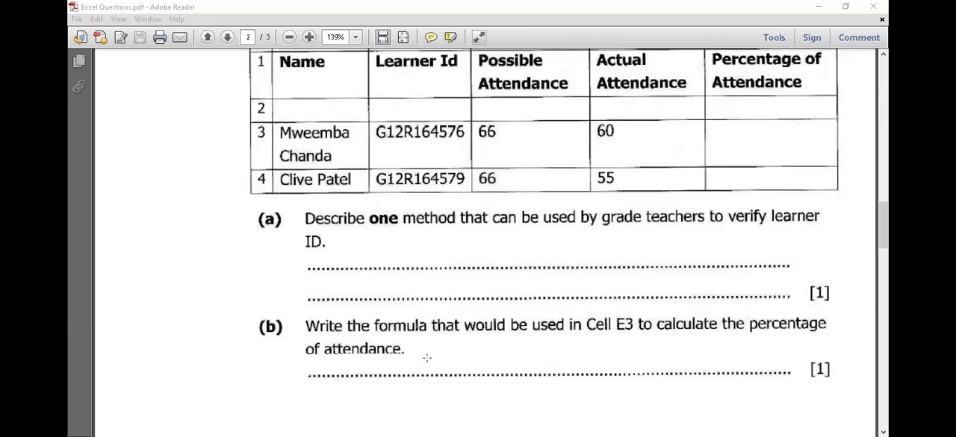
pyautogui.scroll(2, 426, 359)
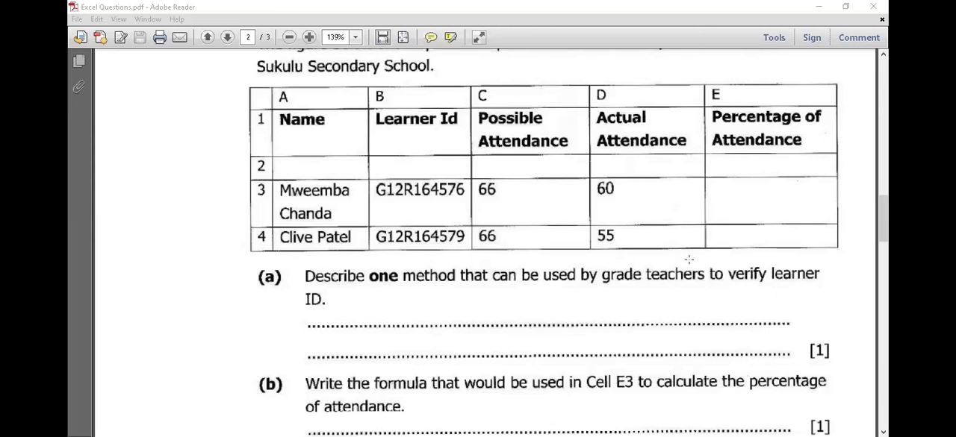
# Read the Ngwangwa Finance Company creditors table and its questions (a) to (d) on page 3.
pyautogui.scroll(-10, 654, 289)
pyautogui.scroll(-10, 648, 294)
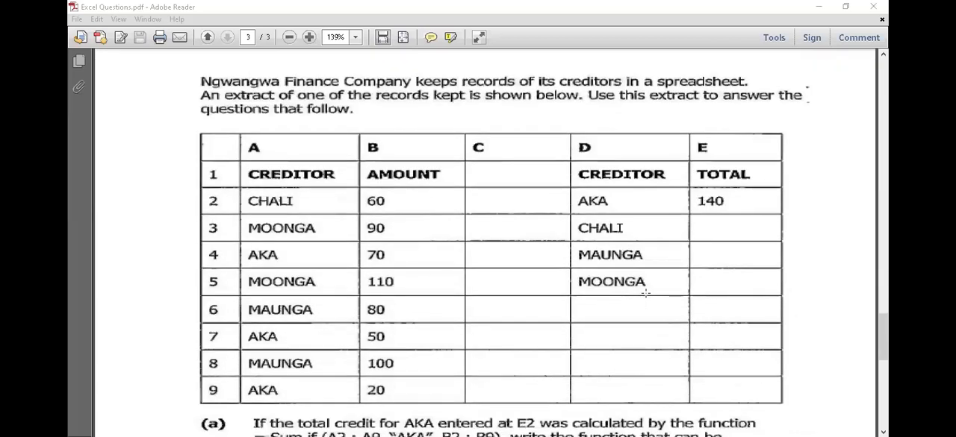
pyautogui.scroll(-3, 646, 293)
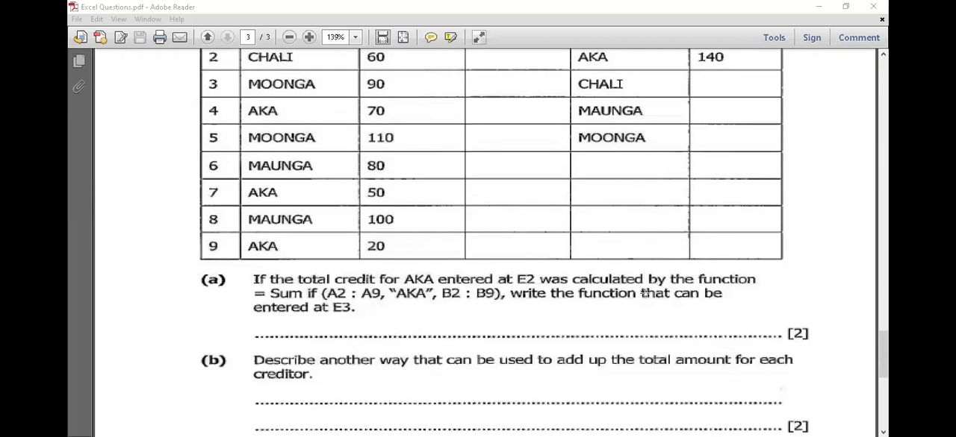
pyautogui.scroll(-3, 537, 309)
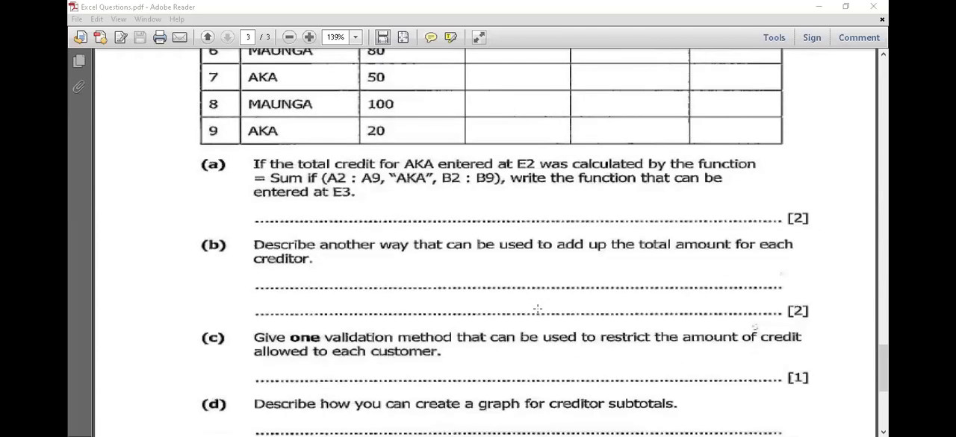
pyautogui.scroll(2, 538, 308)
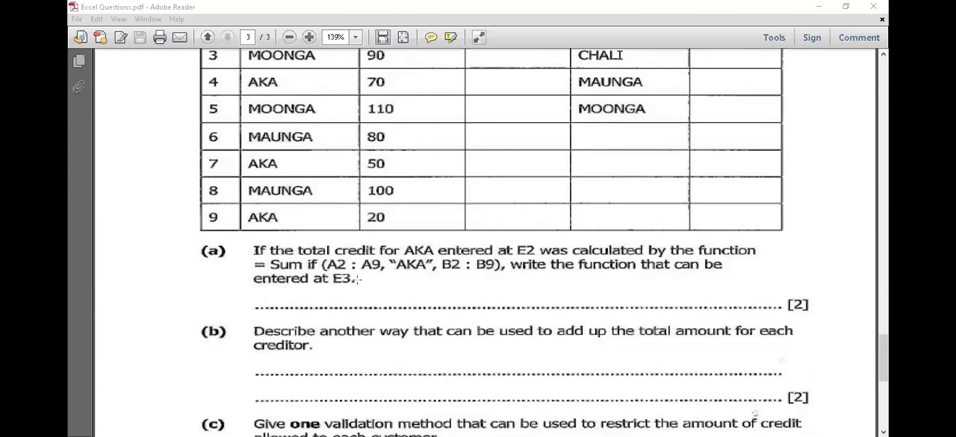
pyautogui.scroll(-10, 378, 302)
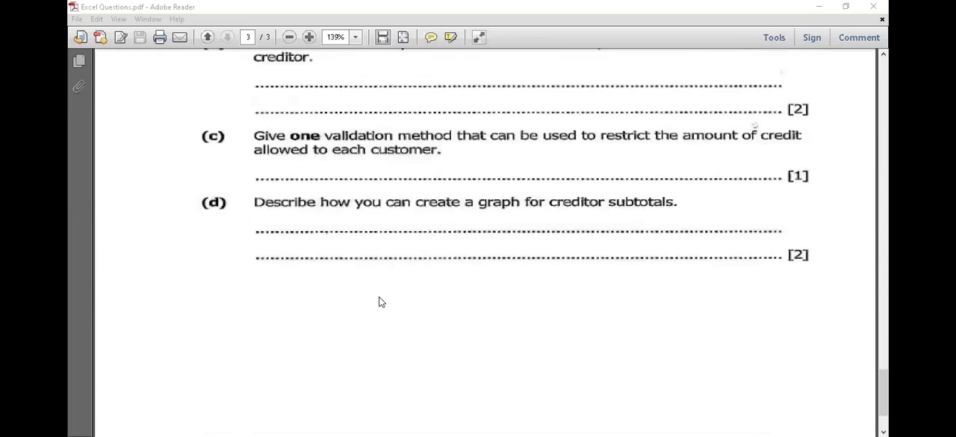